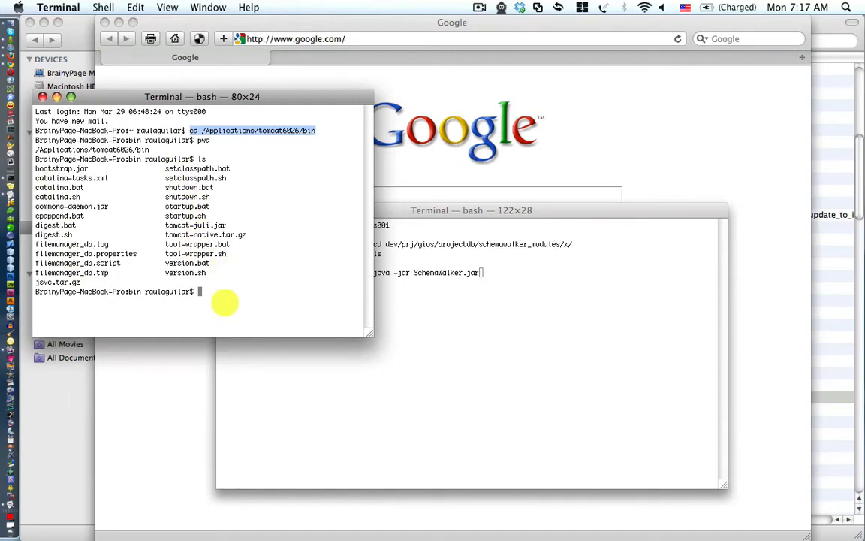
# Run 'sh startup.sh' from bash history to start Tomcat, then bring Safari forward
pyautogui.press('Up')
pyautogui.press('Up')
pyautogui.press('Up')
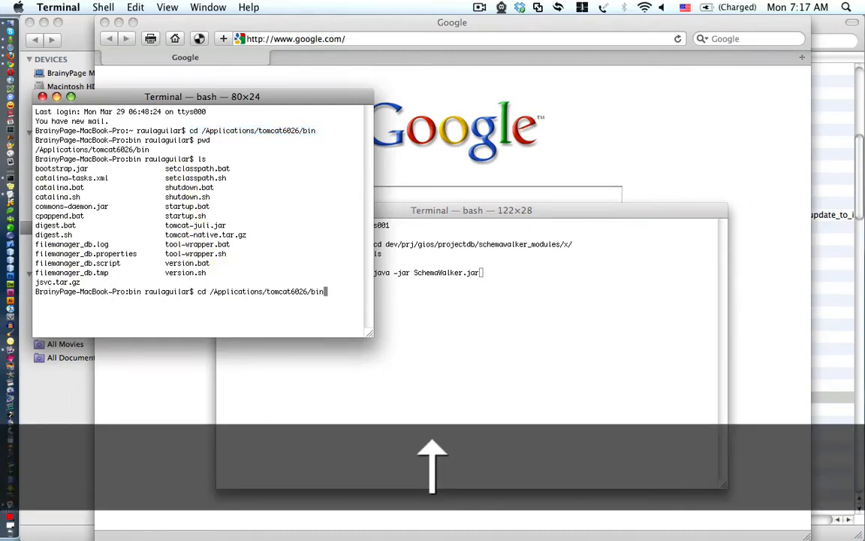
pyautogui.press('Up')
pyautogui.press('Up')
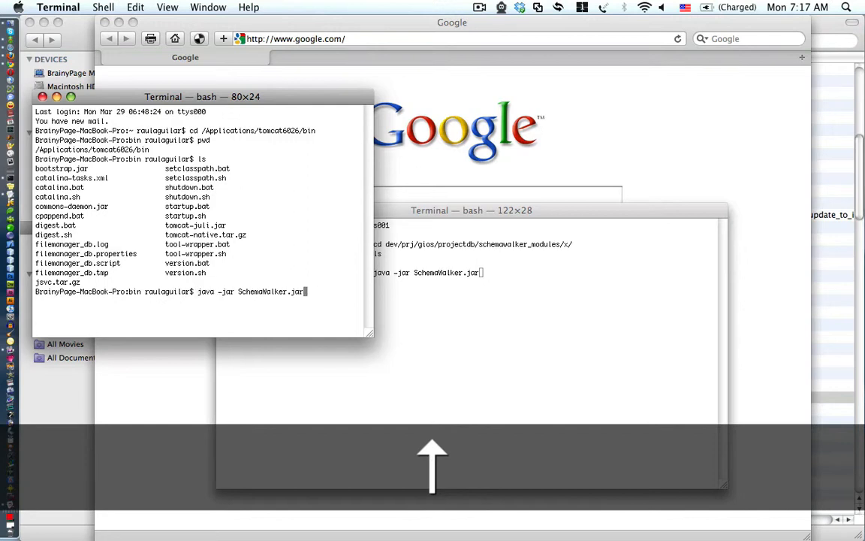
pyautogui.press('Up')
pyautogui.press('Up')
pyautogui.press('Up')
pyautogui.press('Up')
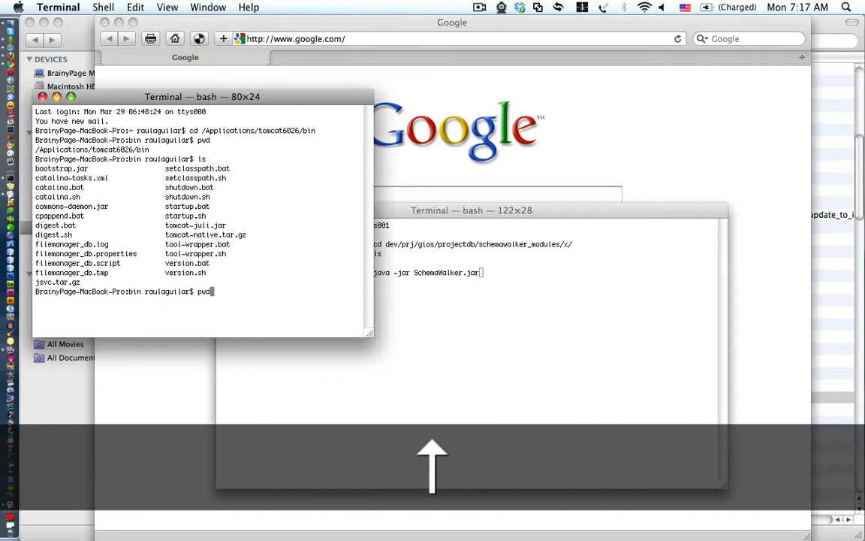
pyautogui.press('Up')
pyautogui.press('Up')
pyautogui.press('Up')
pyautogui.press('Down')
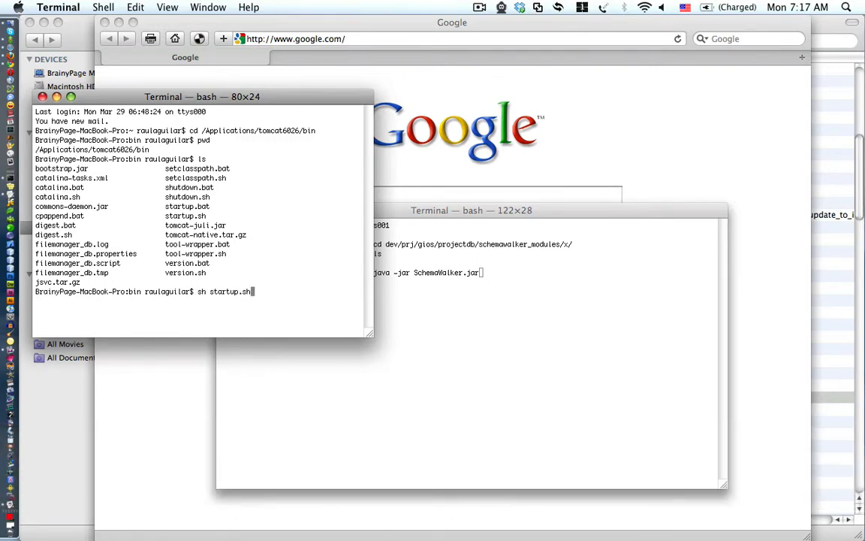
pyautogui.press('Return')
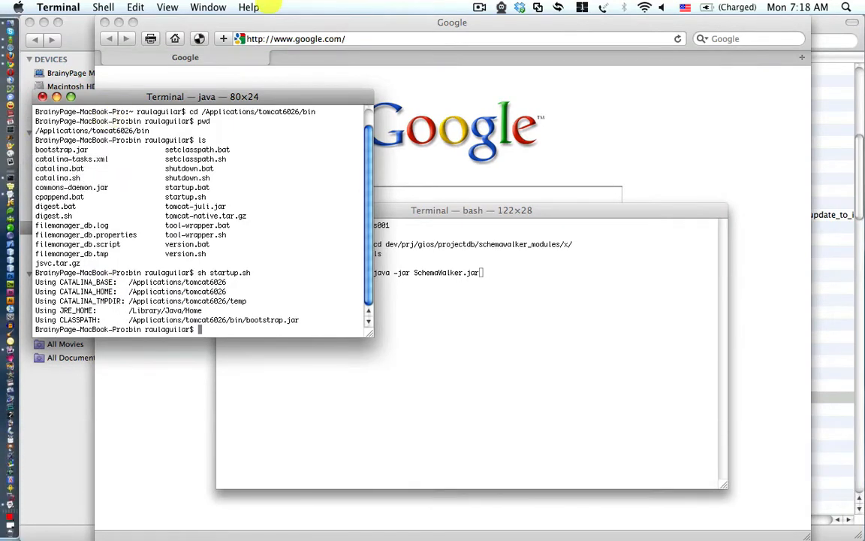
pyautogui.click(274, 22)
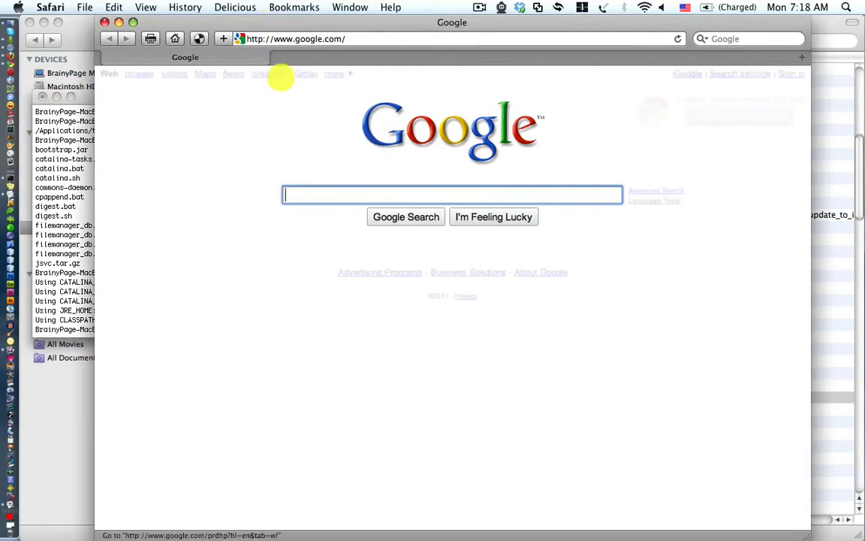
# Load the local Tomcat home page at localhost:8080
pyautogui.click(318, 39)
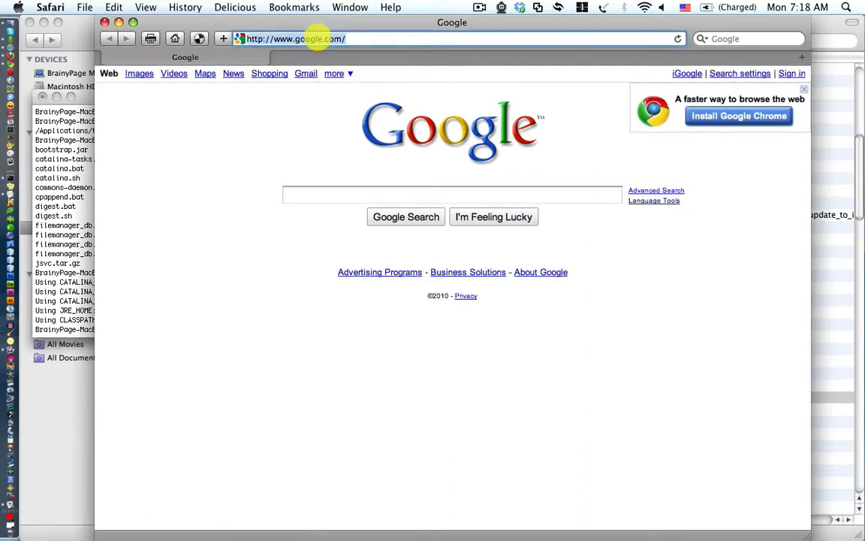
pyautogui.write('localhost:8080/')
pyautogui.press('Right')
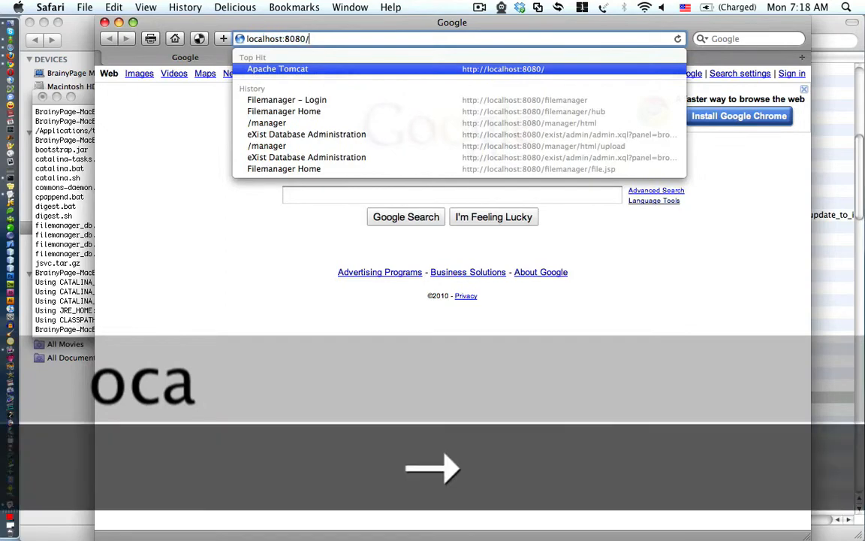
pyautogui.press('Return')
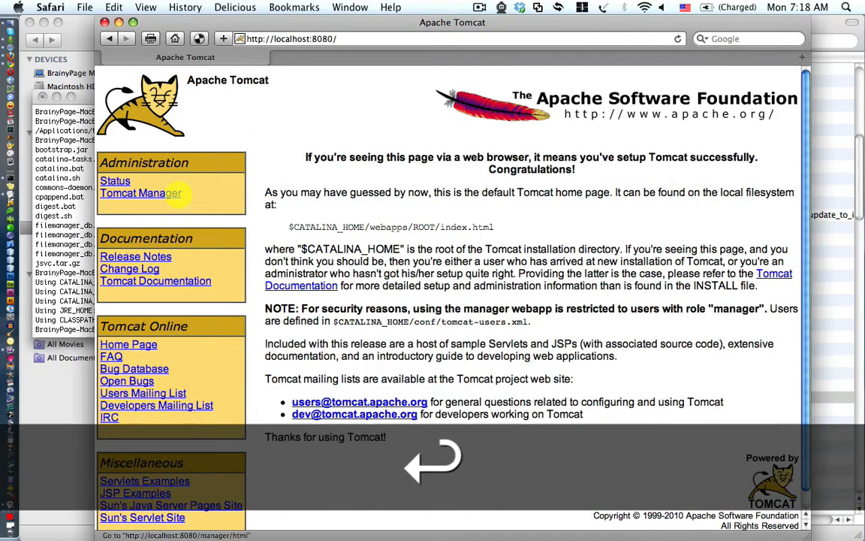
# Open Tomcat Manager and sign in with the manager username and password
pyautogui.click(170, 193)
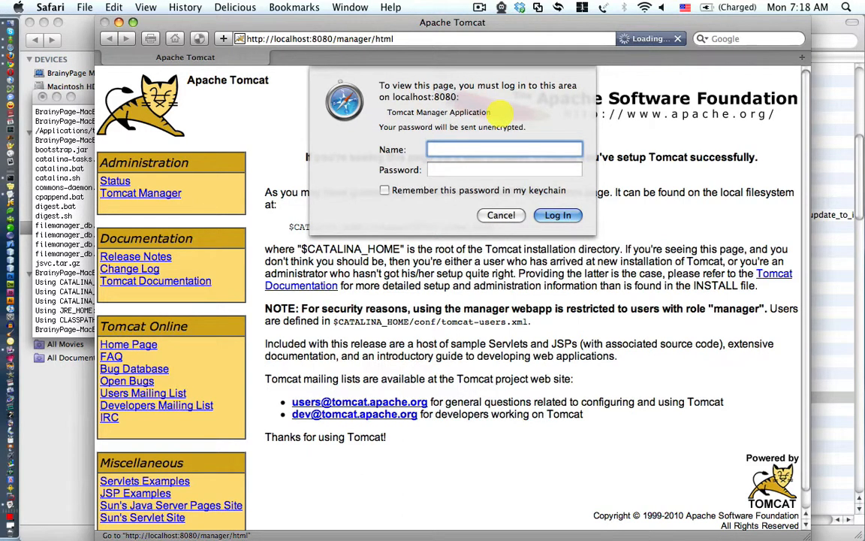
pyautogui.write('tomcat')
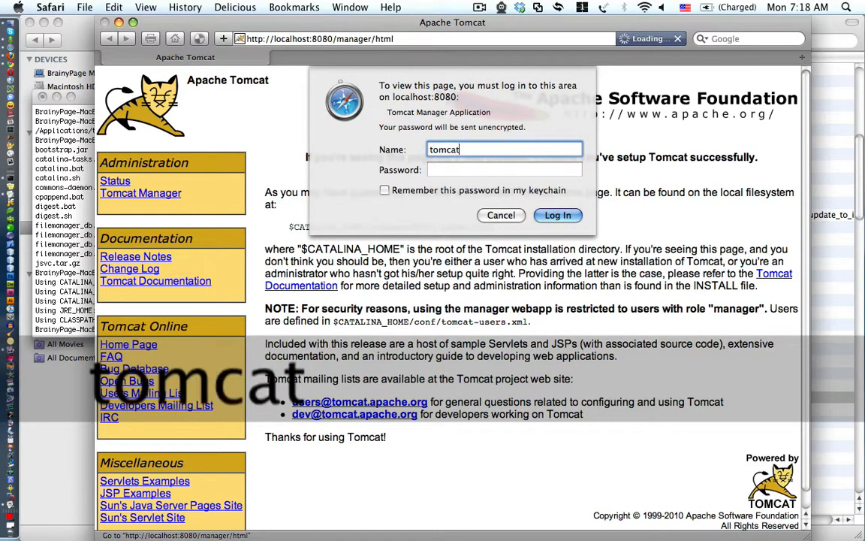
pyautogui.press('Tab')
pyautogui.write('tomcat')
pyautogui.press('Return')
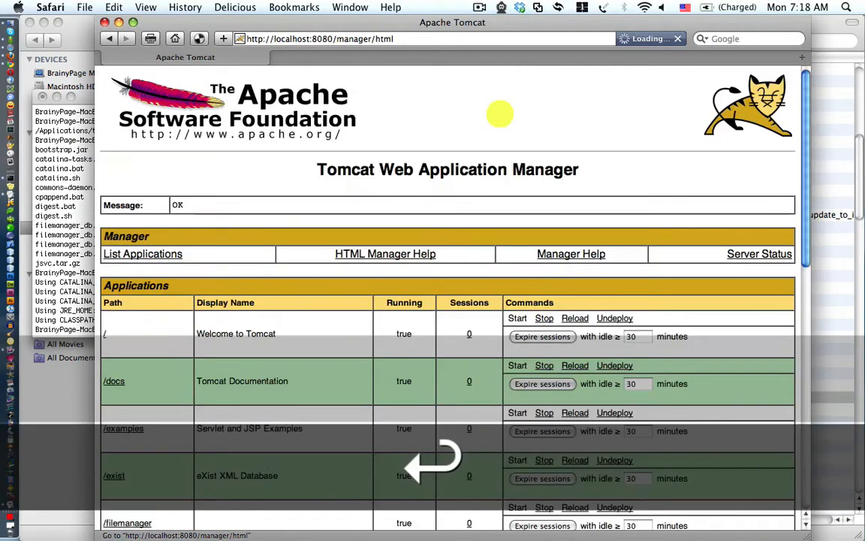
# Open the /filemanager application in a new Safari tab and switch to it
pyautogui.scroll(-10, 301, 315)
pyautogui.scroll(5, 279, 306)
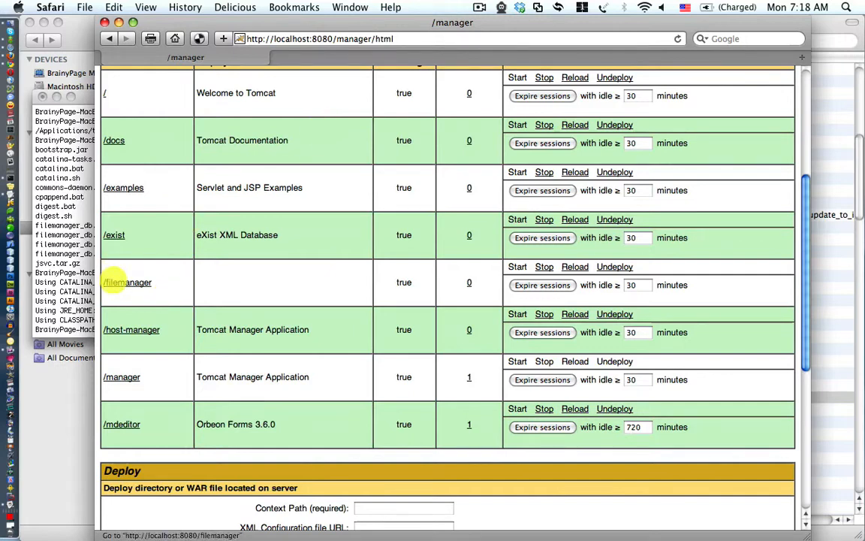
pyautogui.keyDown('super'); pyautogui.click(126, 282); pyautogui.keyUp('super')
pyautogui.click(386, 56)
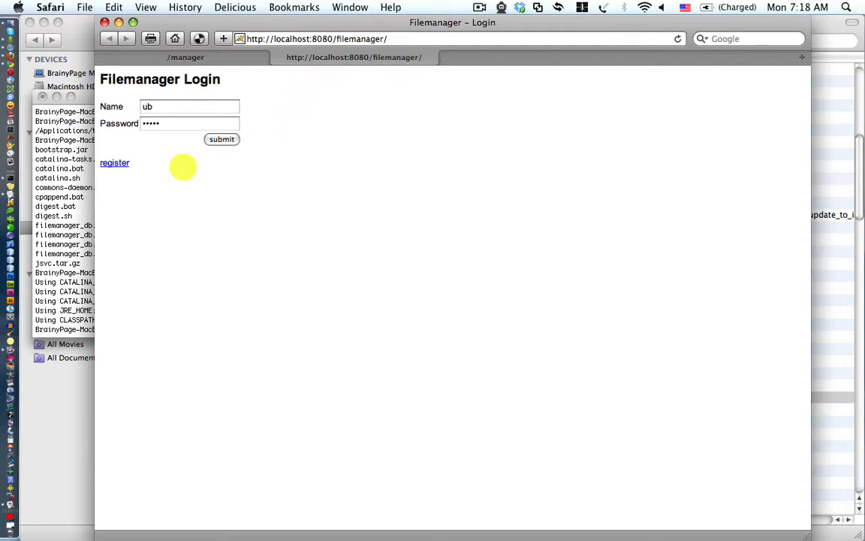
# Log in to Filemanager, widen the Safari window and select ProjectSBCMoorings1.xml
pyautogui.click(118, 163)
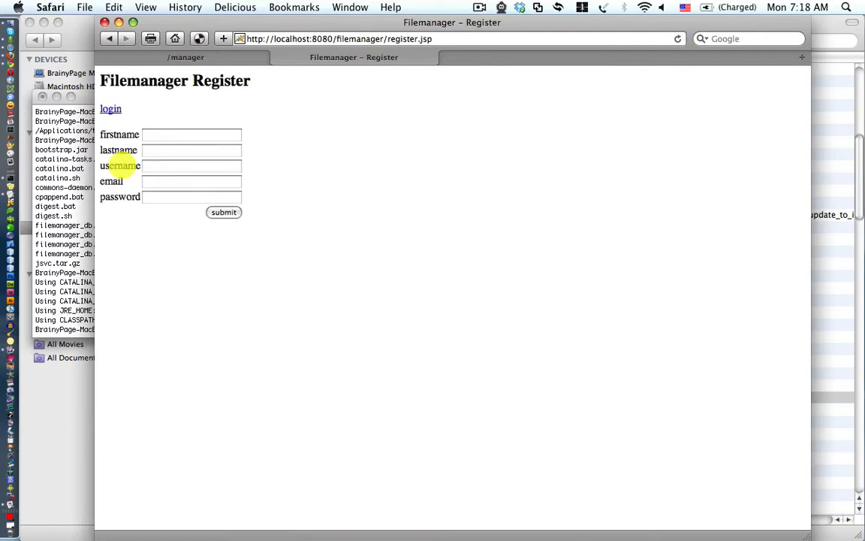
pyautogui.click(112, 109)
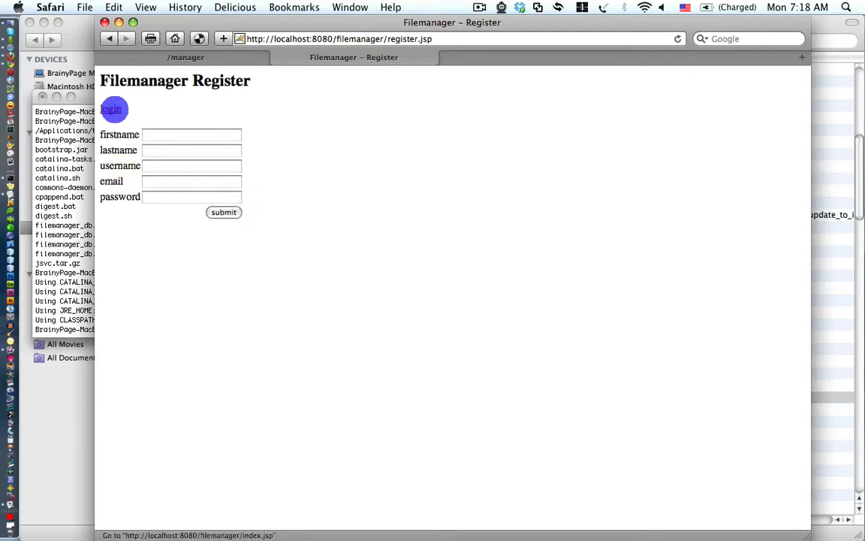
pyautogui.click(220, 140)
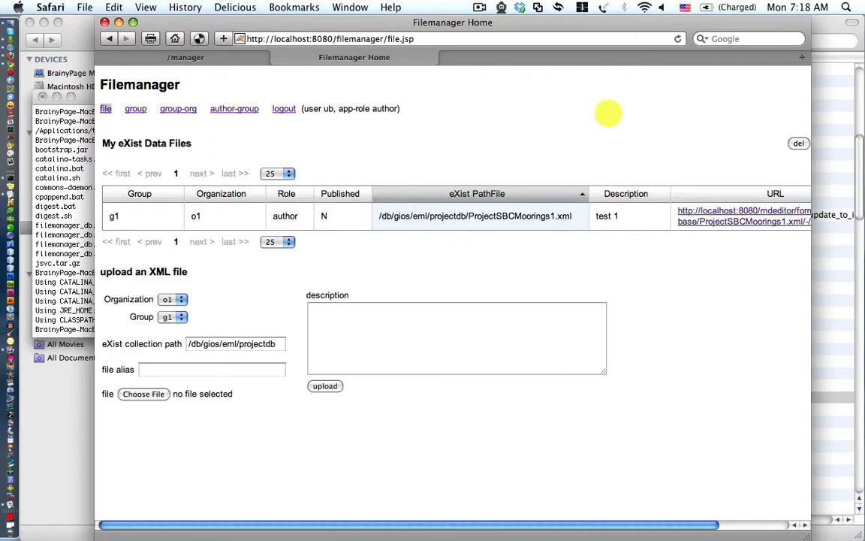
pyautogui.moveTo(555, 23); pyautogui.dragTo(476, 16)
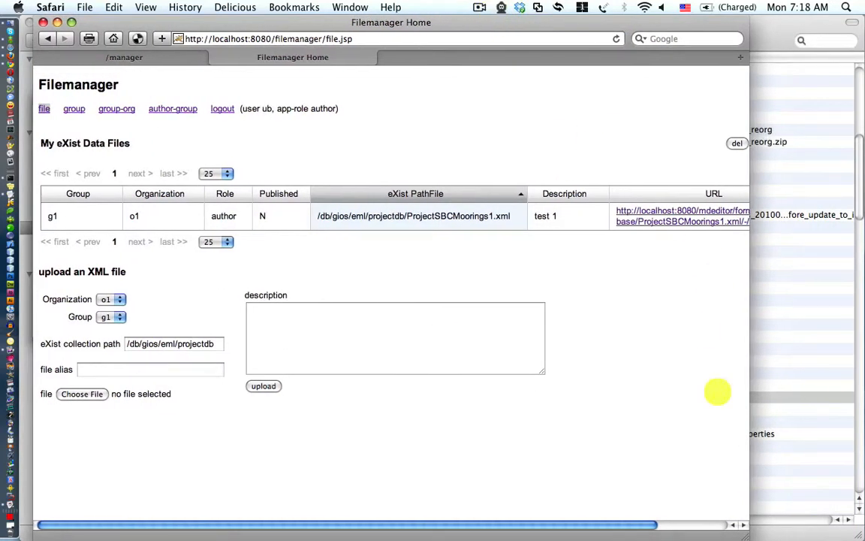
pyautogui.moveTo(740, 532); pyautogui.dragTo(834, 518)
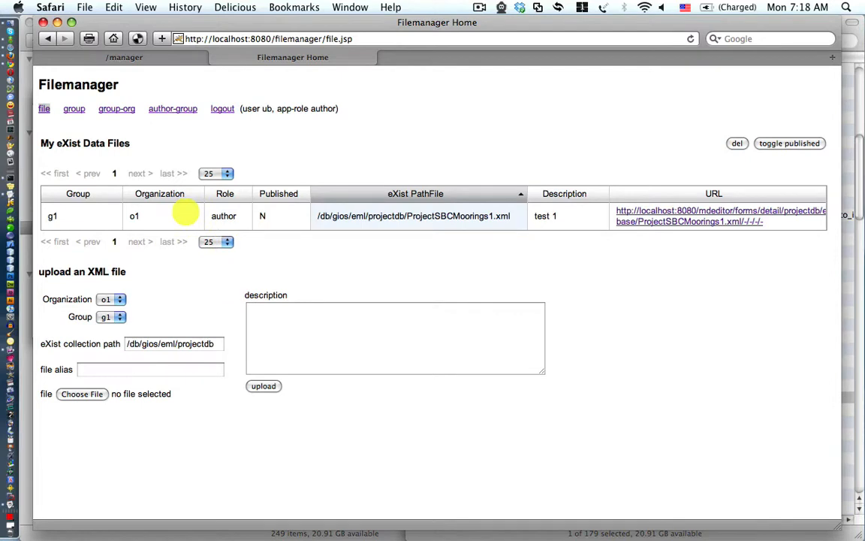
pyautogui.click(340, 216)
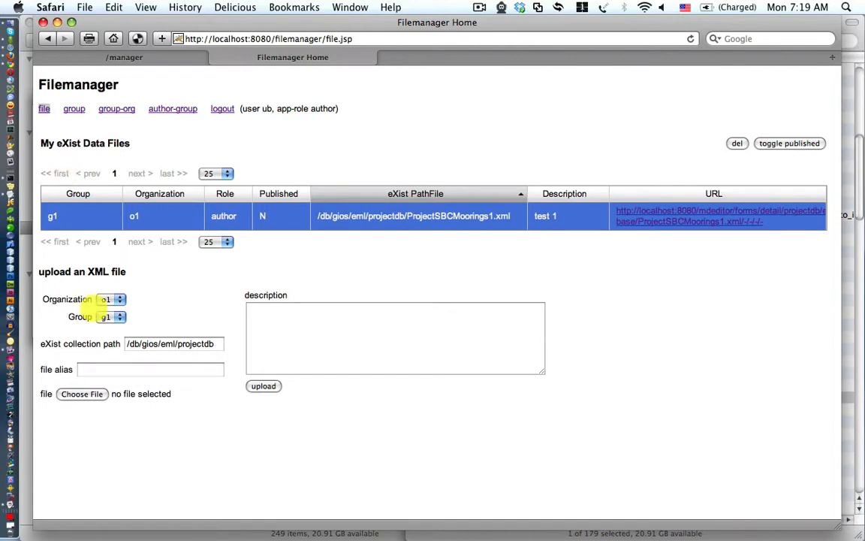
# Keep organization o1 and group g1 as the upload form's choices
pyautogui.click(108, 299)
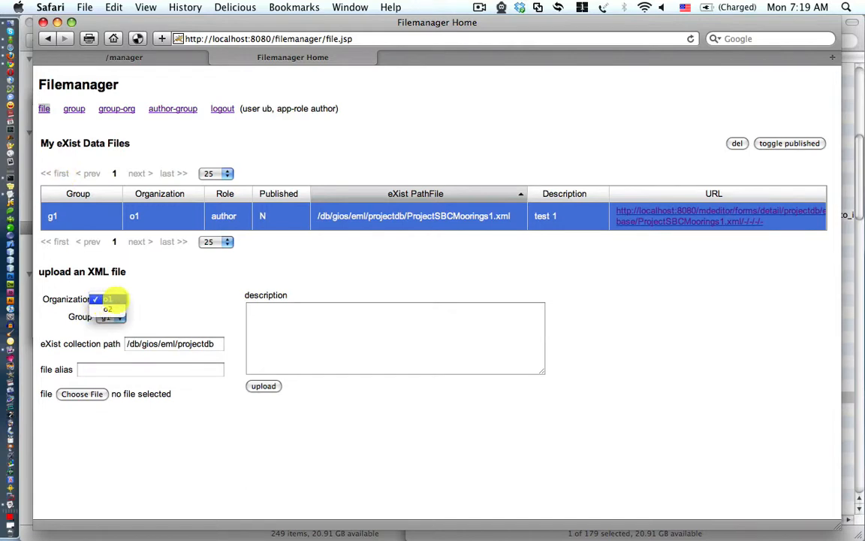
pyautogui.click(170, 303)
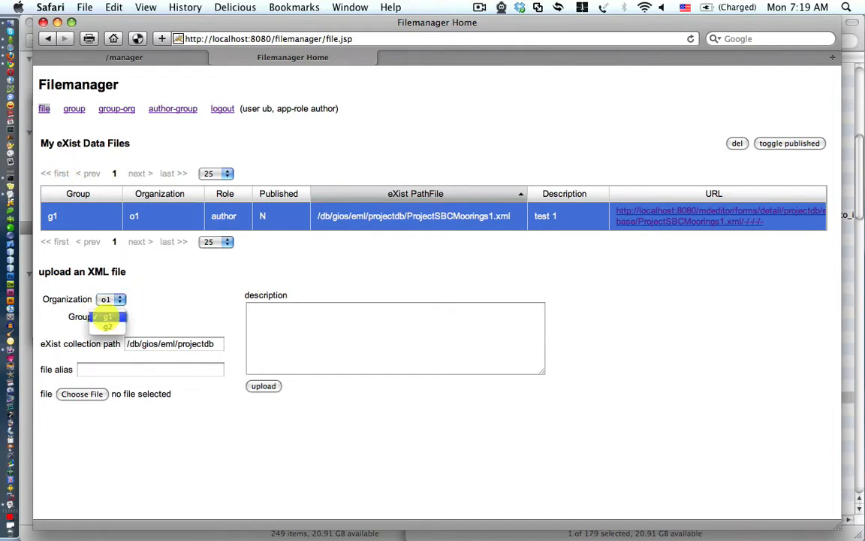
pyautogui.click(109, 317)
pyautogui.click(119, 317)
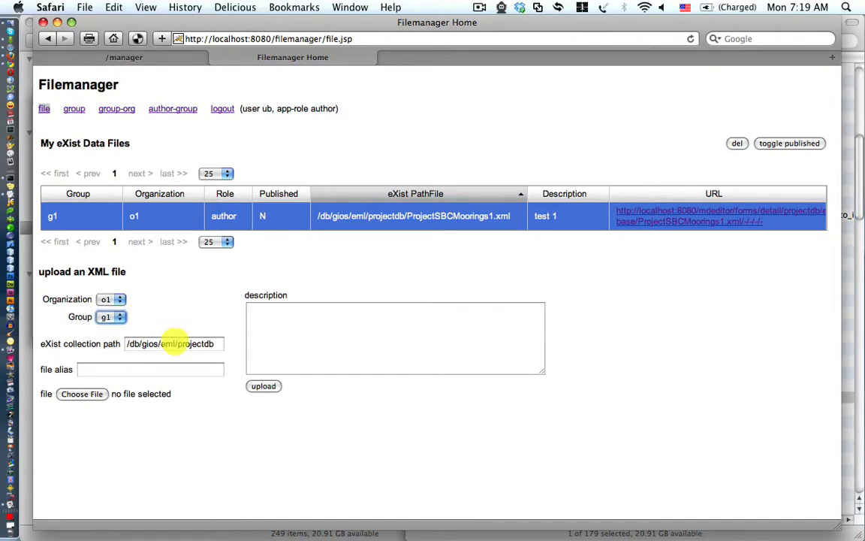
# Inspect the collection path, alias and description fields, then go to the Group page
pyautogui.tripleClick(170, 341)
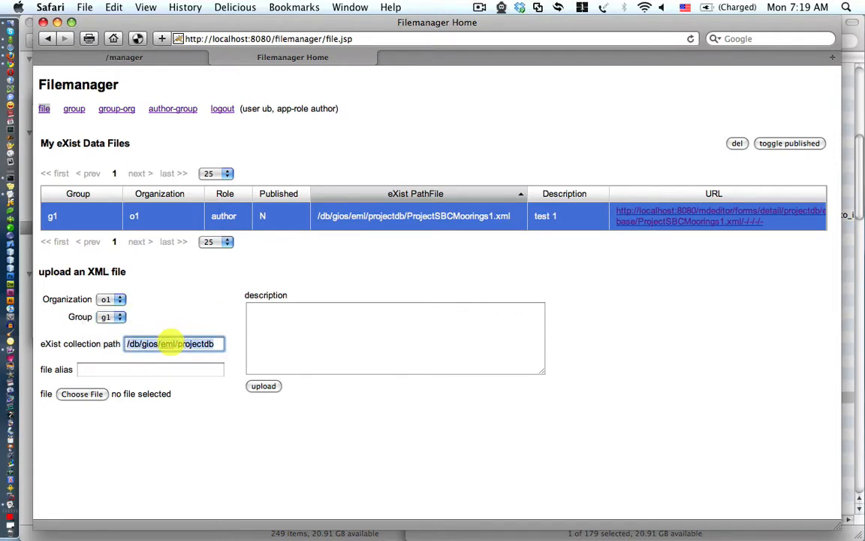
pyautogui.click(166, 368)
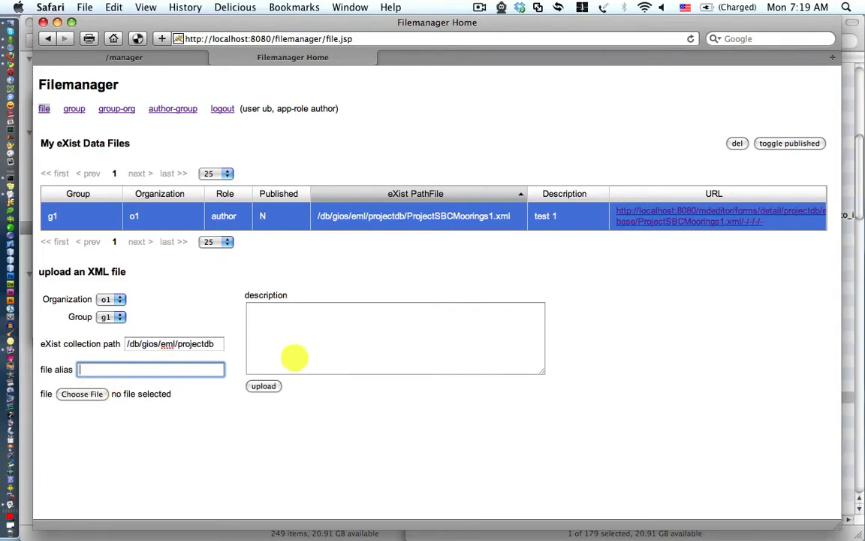
pyautogui.click(294, 354)
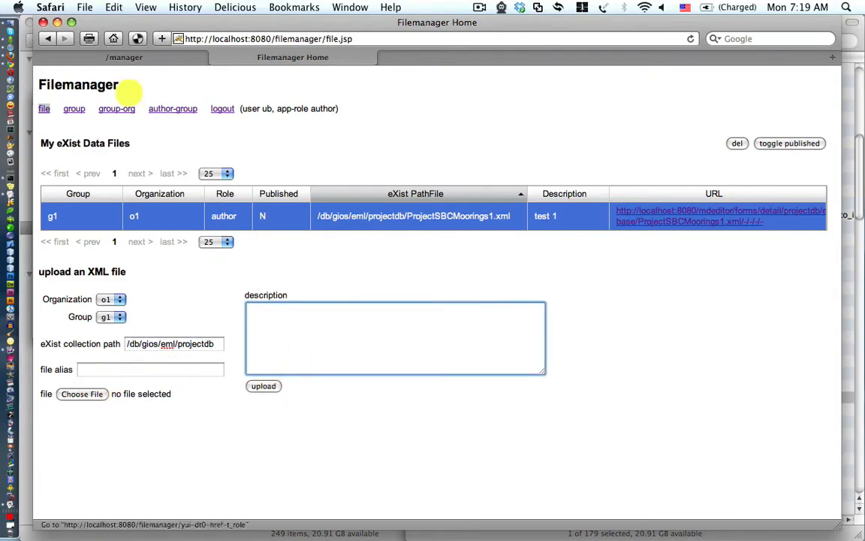
pyautogui.click(73, 108)
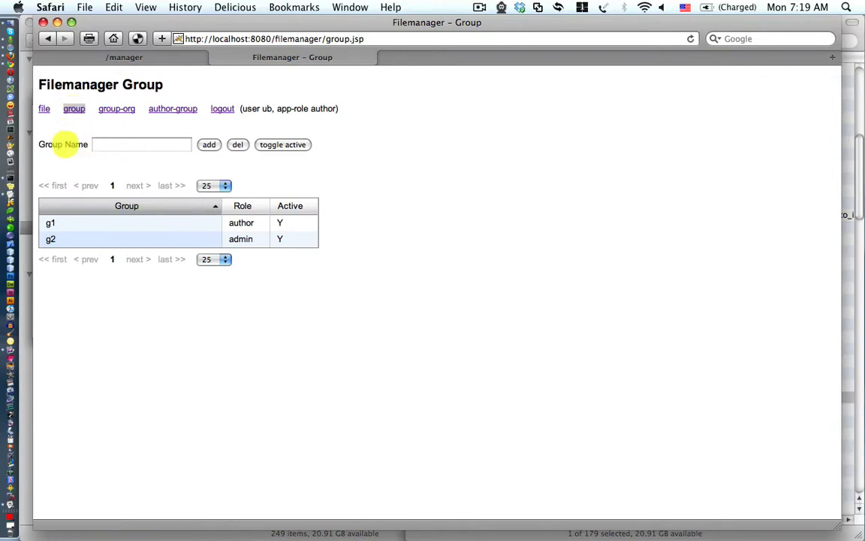
# Select group g1 and try toggling its active status, which is denied
pyautogui.click(101, 143)
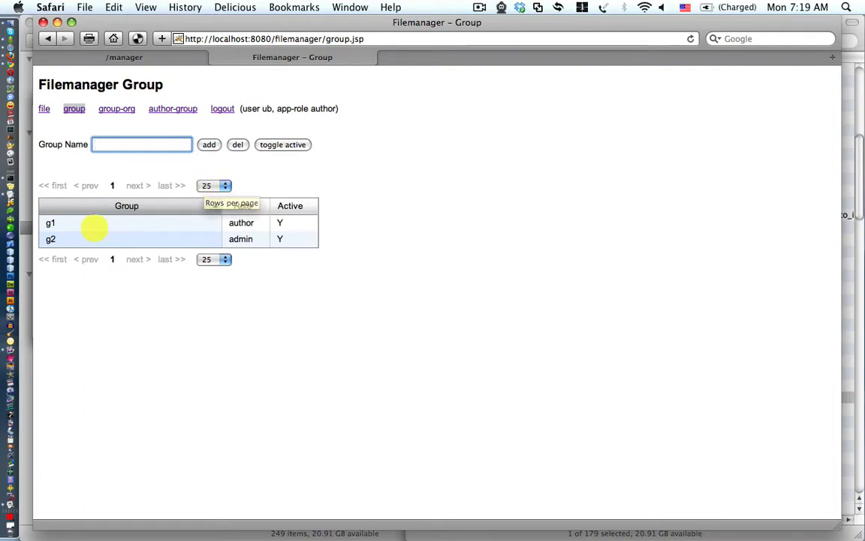
pyautogui.click(92, 223)
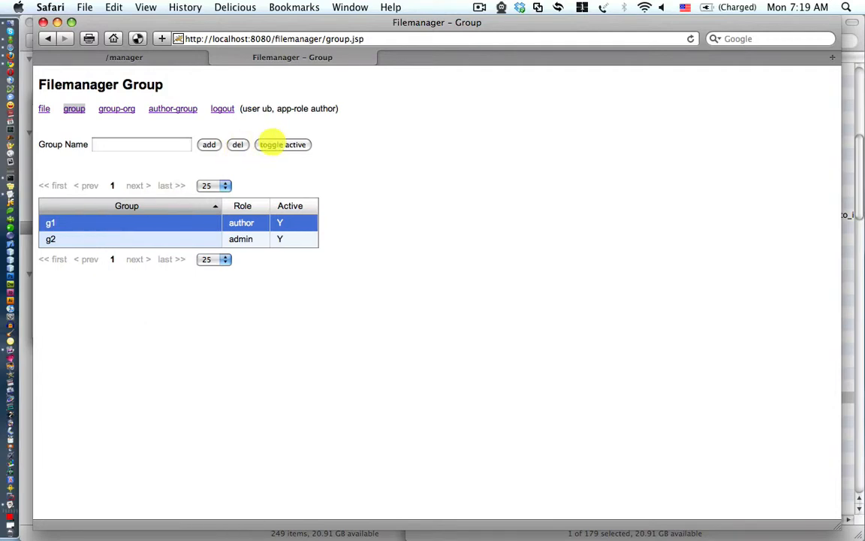
pyautogui.click(272, 144)
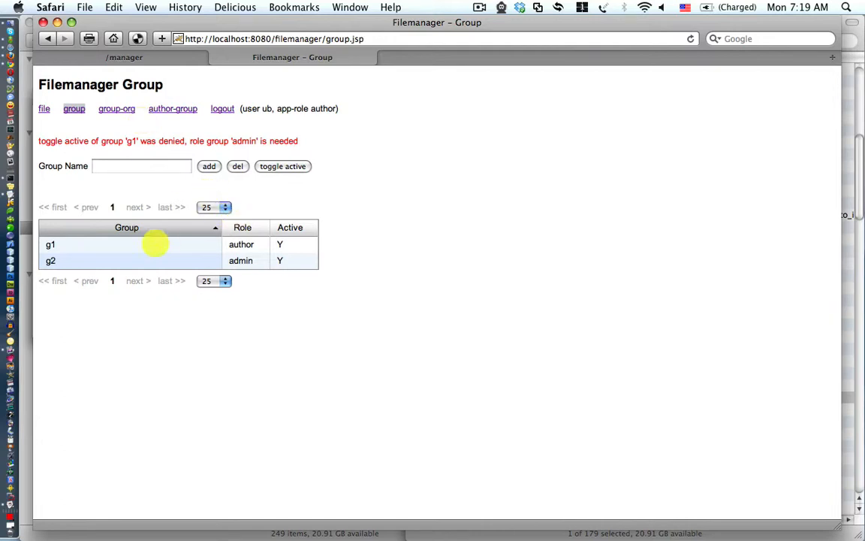
# Sort the groups by name, resize the Group column, then open the group-org page
pyautogui.click(154, 233)
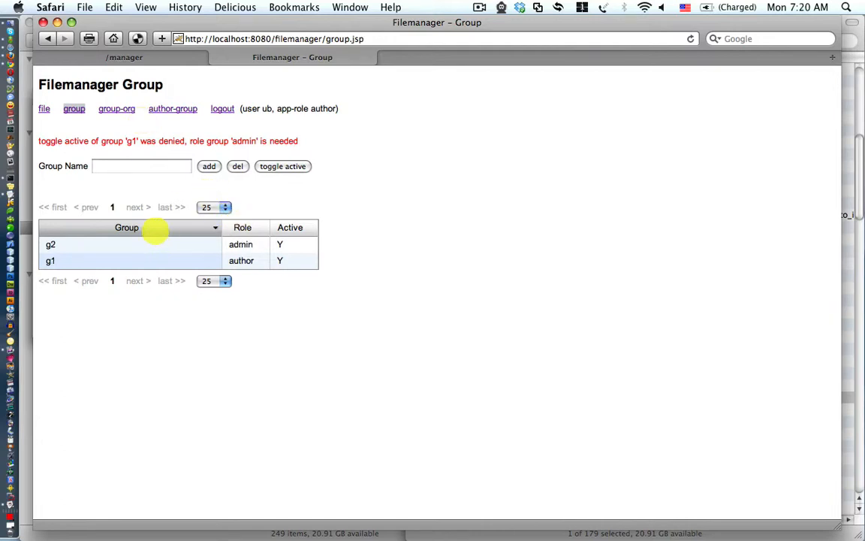
pyautogui.click(154, 227)
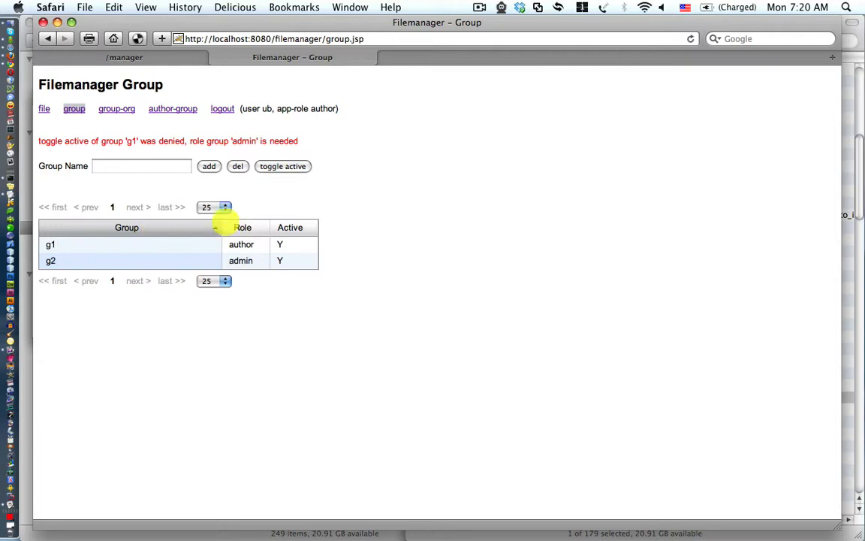
pyautogui.moveTo(215, 227); pyautogui.dragTo(163, 228)
pyautogui.moveTo(217, 226)
pyautogui.mouseDown()
pyautogui.moveTo(334, 219)
pyautogui.moveTo(154, 229)
pyautogui.moveTo(215, 229)
pyautogui.mouseUp()
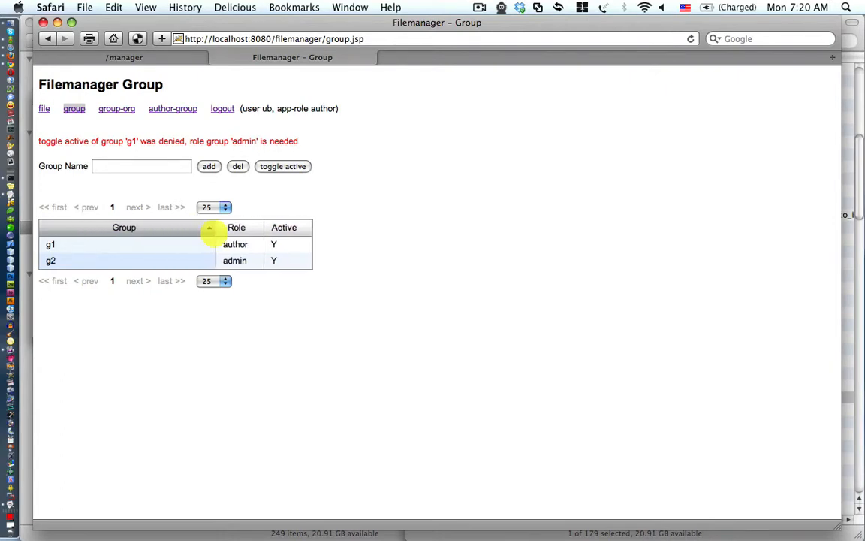
pyautogui.click(116, 109)
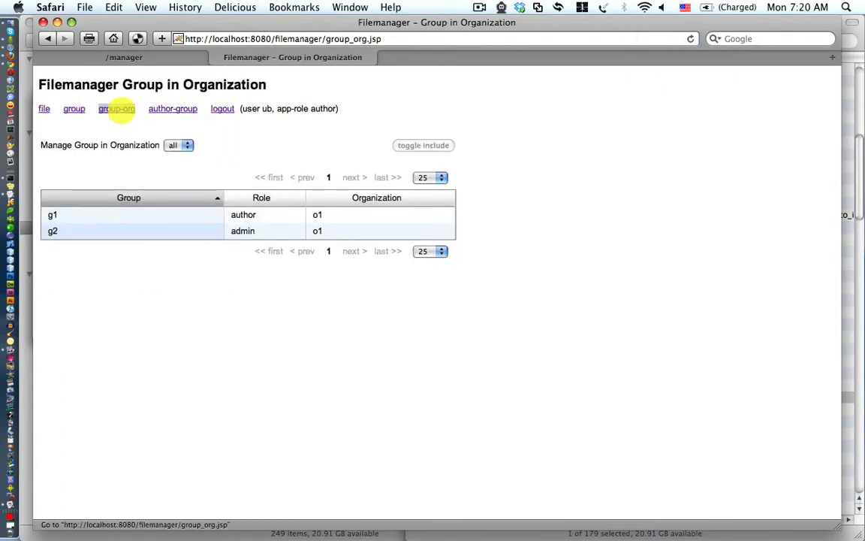
# Filter the group-in-organization list to organization o1
pyautogui.click(172, 145)
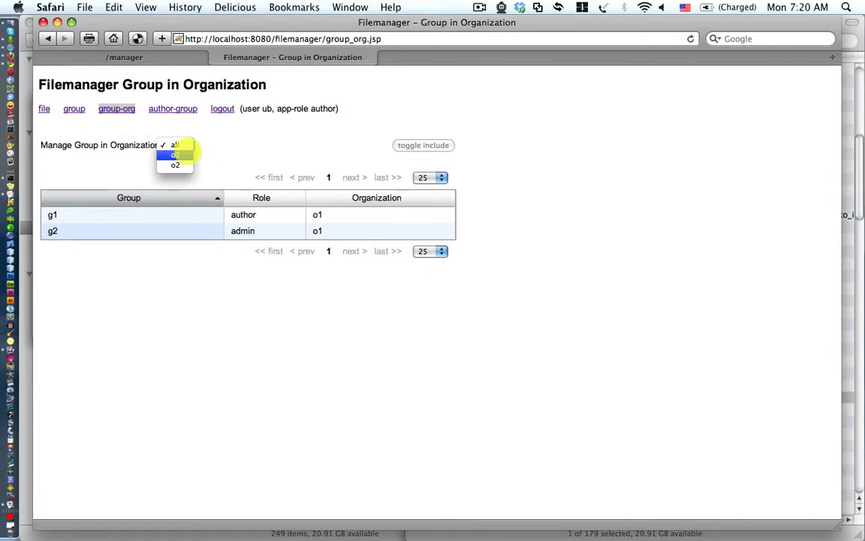
pyautogui.click(223, 146)
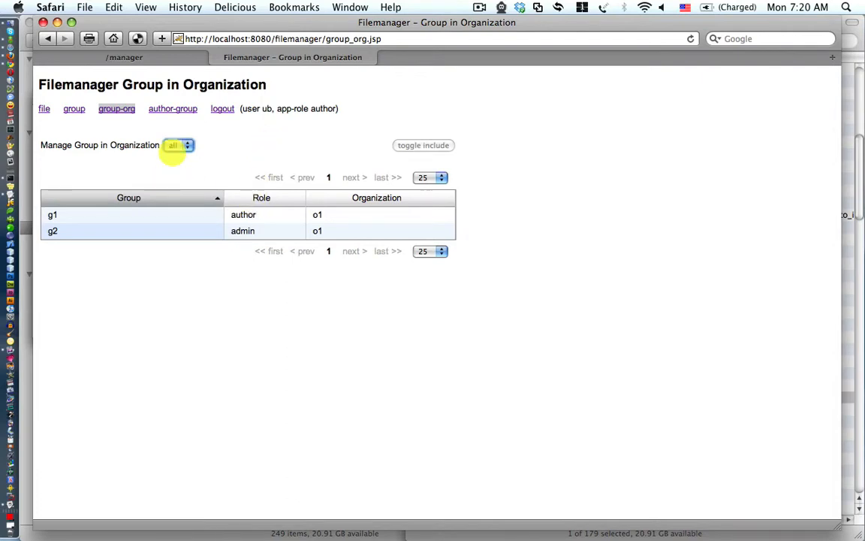
pyautogui.click(172, 146)
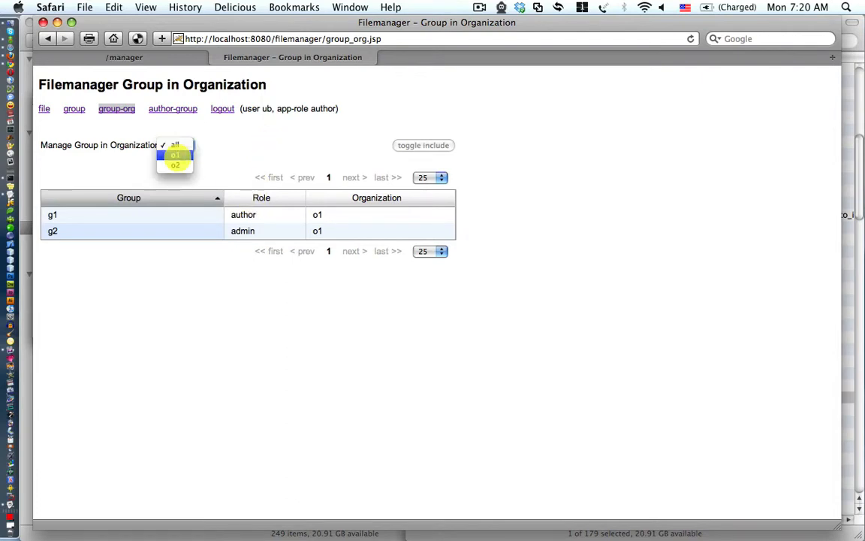
pyautogui.click(226, 131)
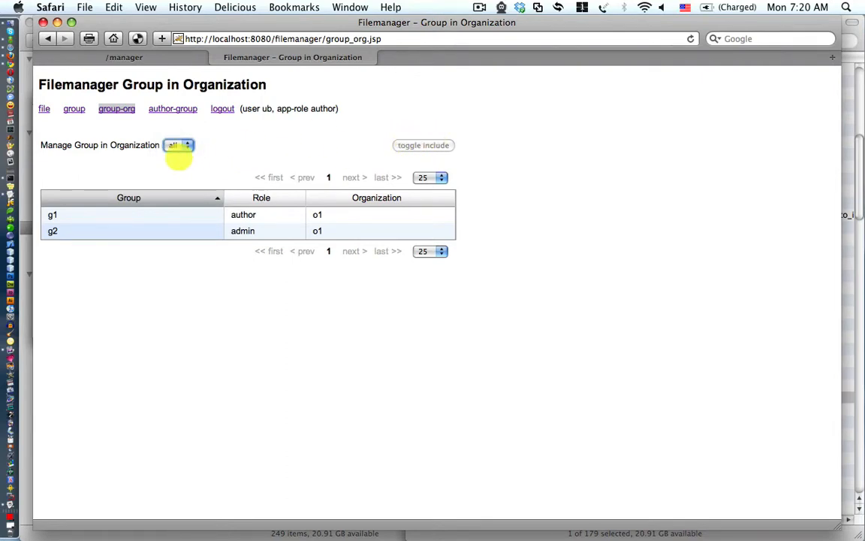
pyautogui.click(169, 145)
pyautogui.click(175, 155)
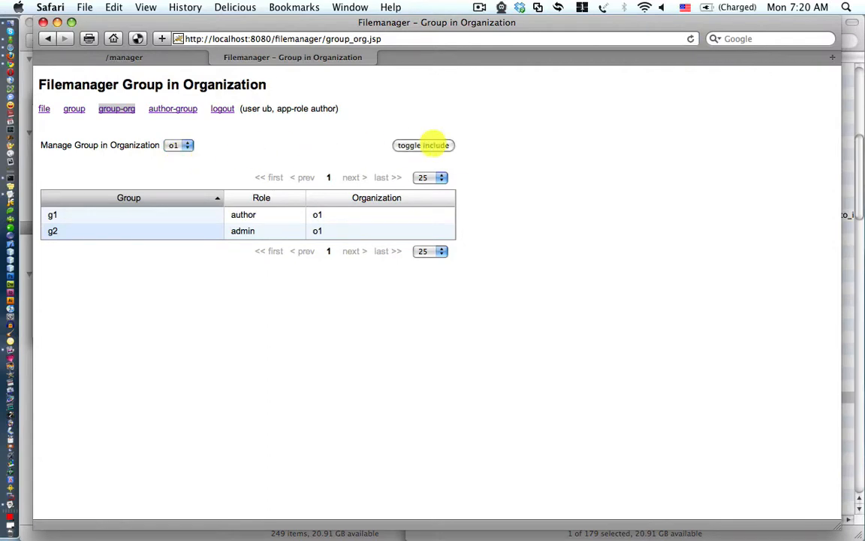
# Try toggling g1's inclusion in o1 (denied), then open the author-group page
pyautogui.click(243, 214)
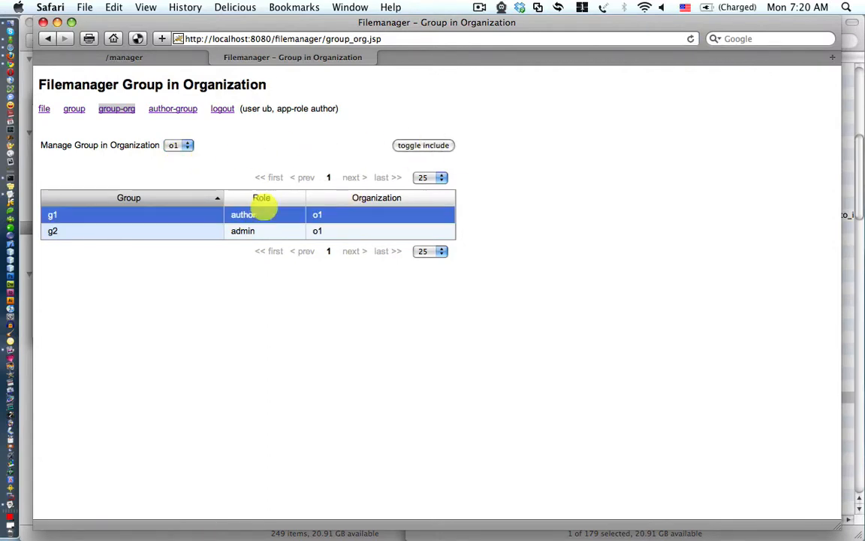
pyautogui.click(422, 145)
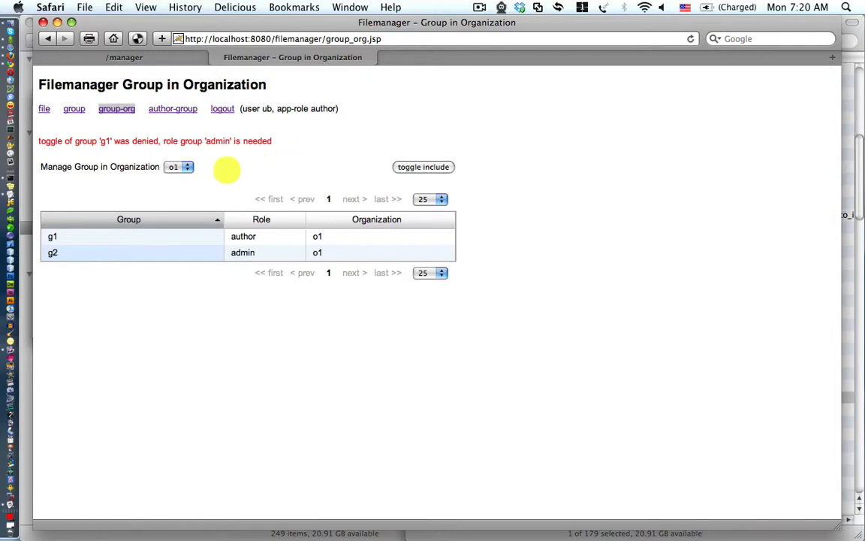
pyautogui.click(187, 109)
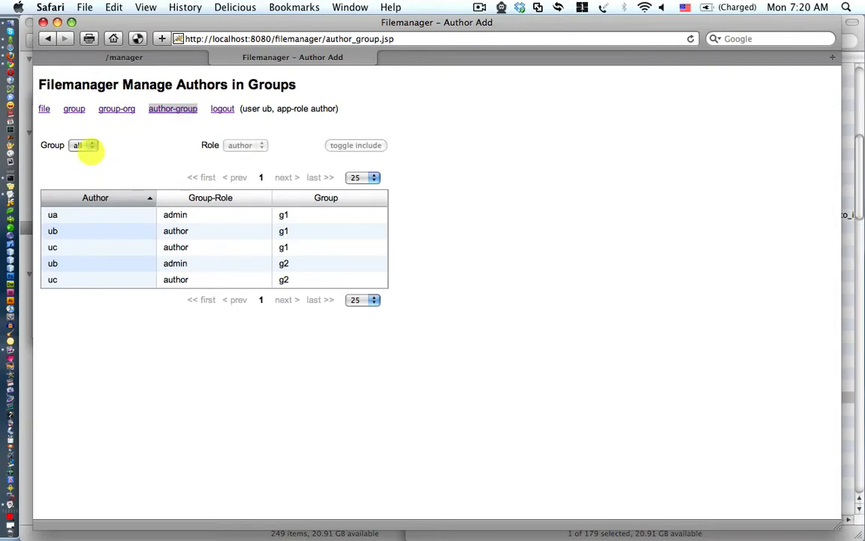
# Filter the author memberships to show only group g1
pyautogui.click(78, 145)
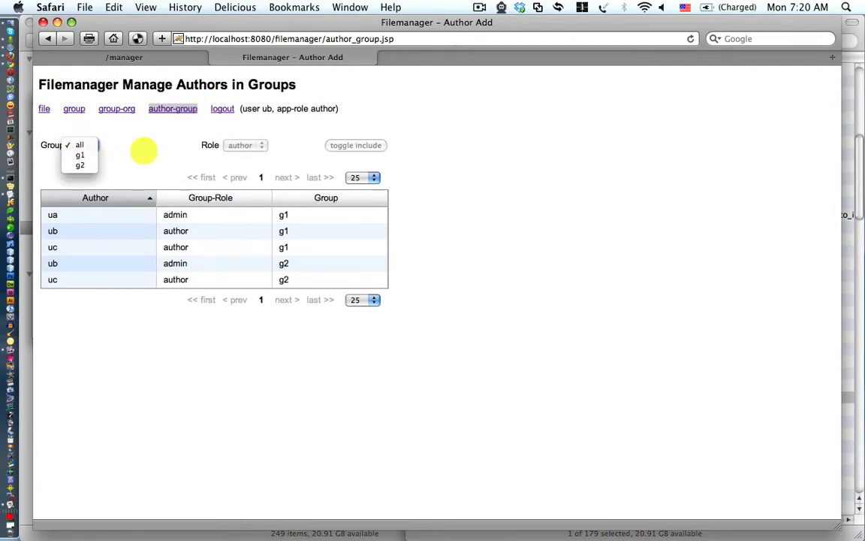
pyautogui.click(283, 137)
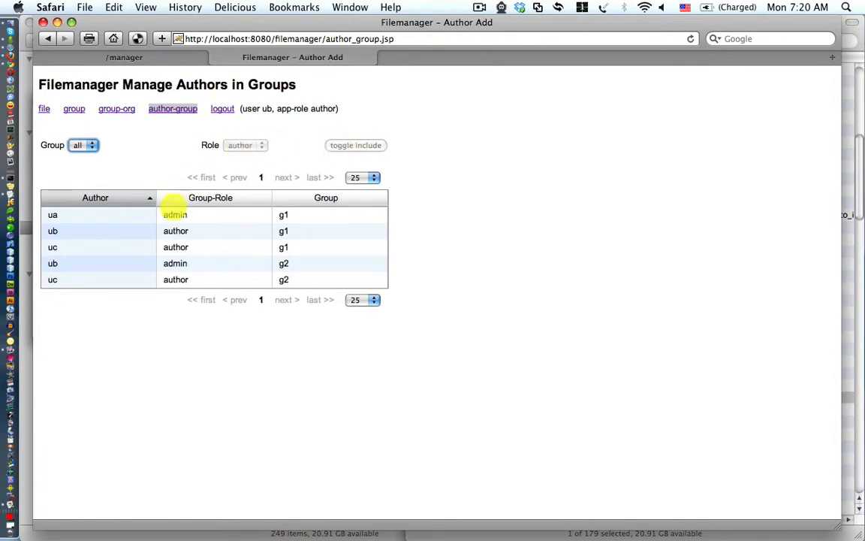
pyautogui.click(177, 216)
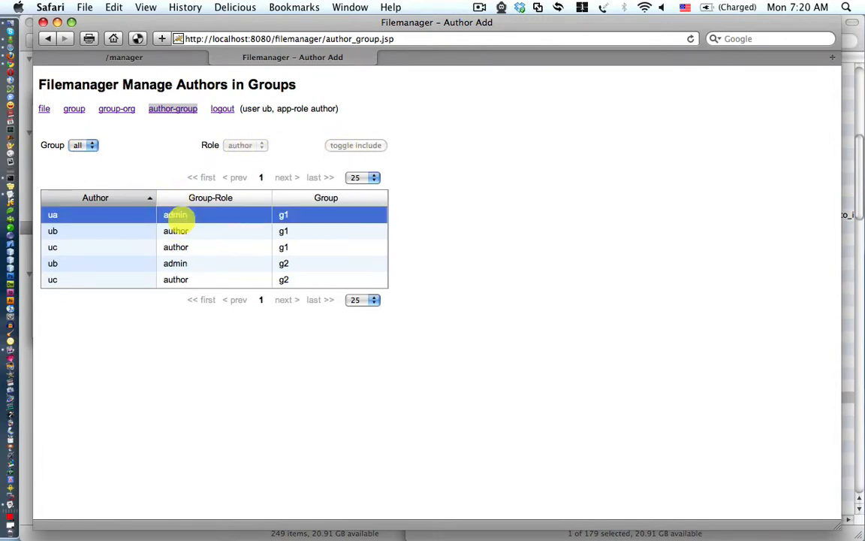
pyautogui.click(77, 145)
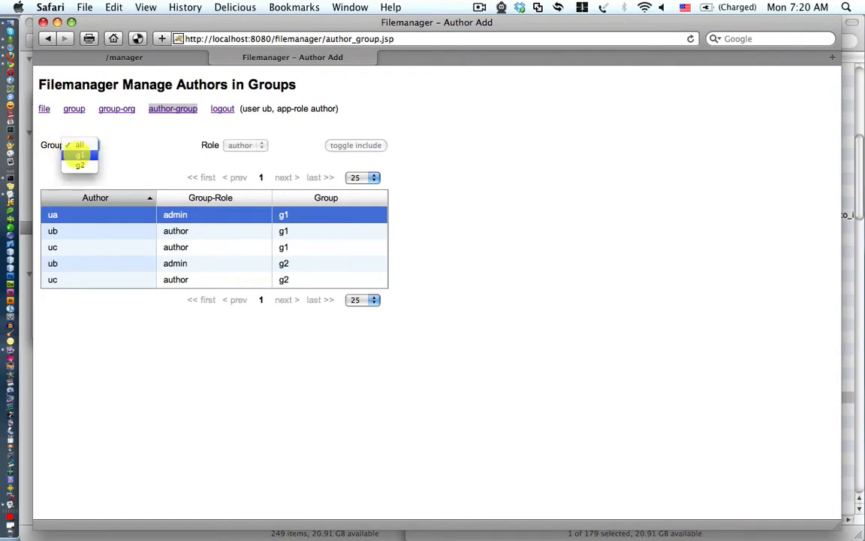
pyautogui.click(79, 155)
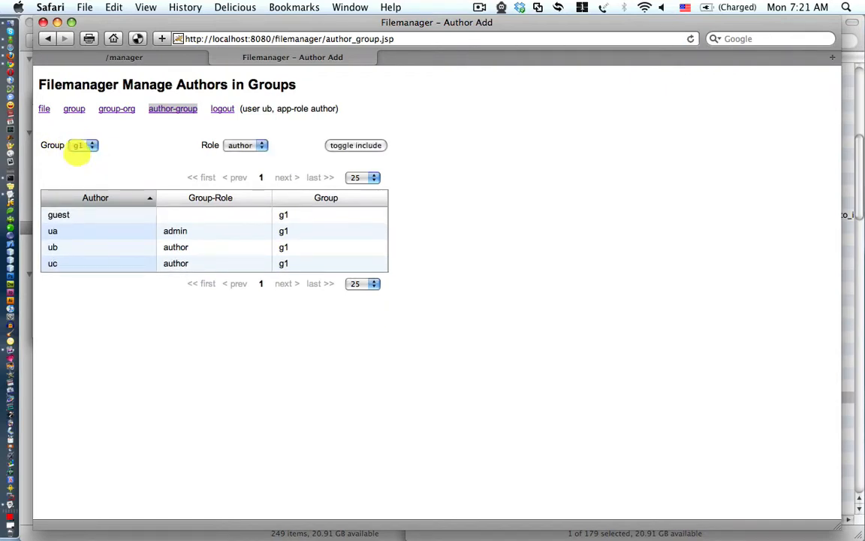
# Show group g2's author memberships, then log out of Filemanager
pyautogui.click(80, 147)
pyautogui.click(81, 156)
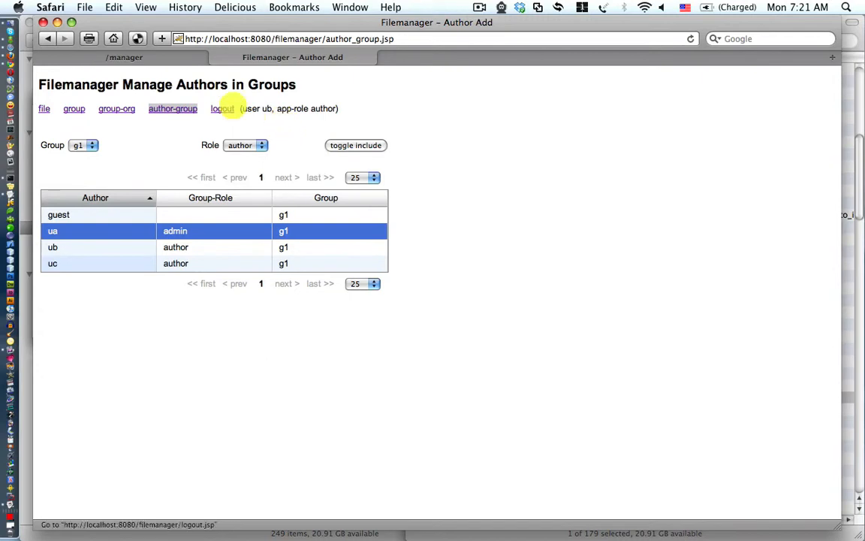
pyautogui.click(221, 109)
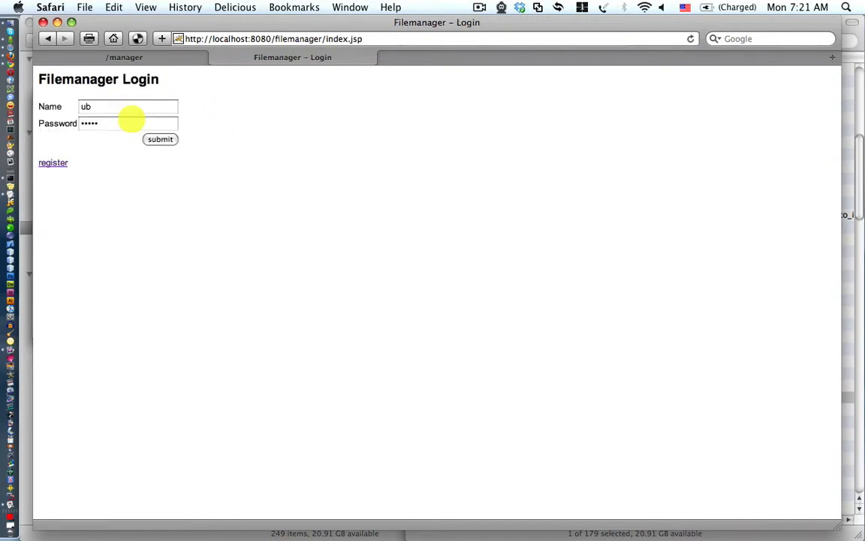
# Sign in as the admin user with its password and open the Admin page
pyautogui.click(130, 107)
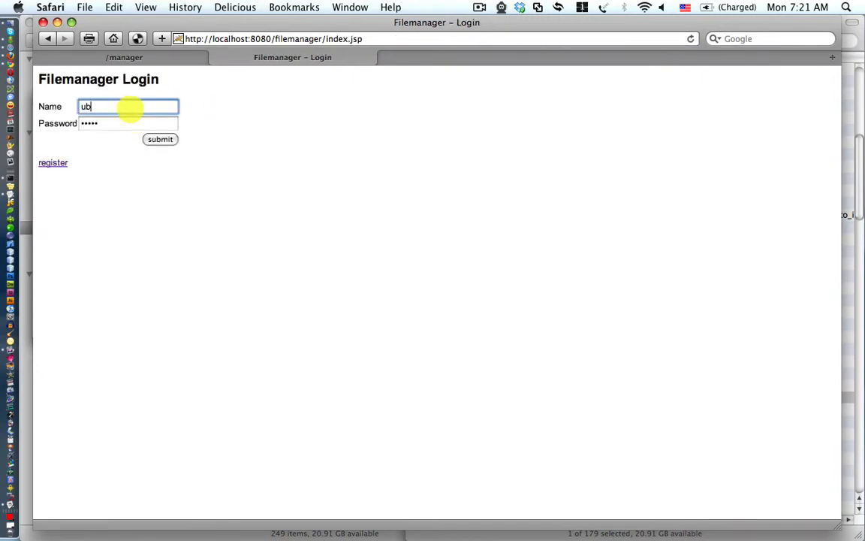
pyautogui.press('BackSpace')
pyautogui.write('a')
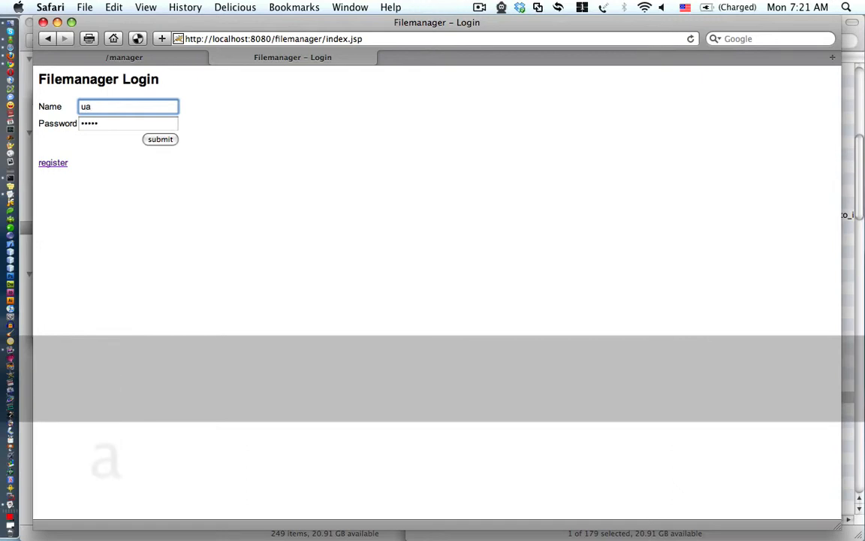
pyautogui.press('Tab')
pyautogui.write('*****')
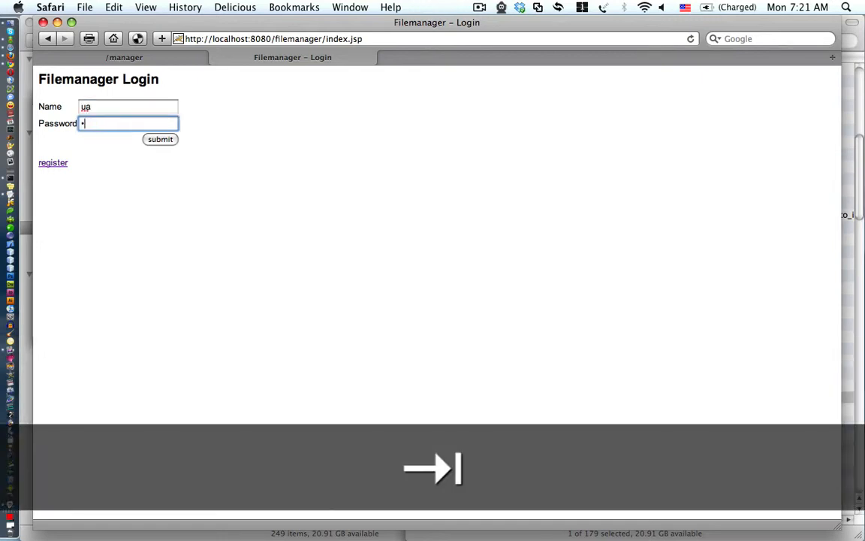
pyautogui.press('Return')
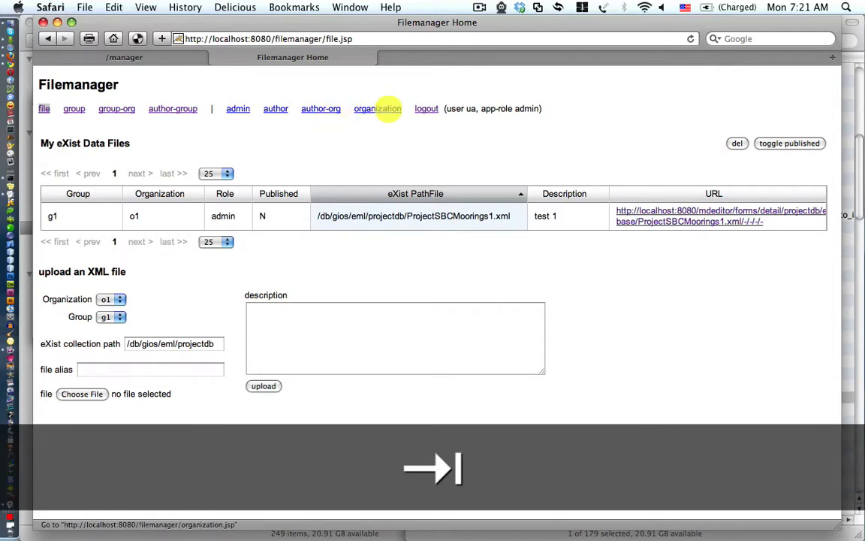
pyautogui.click(239, 109)
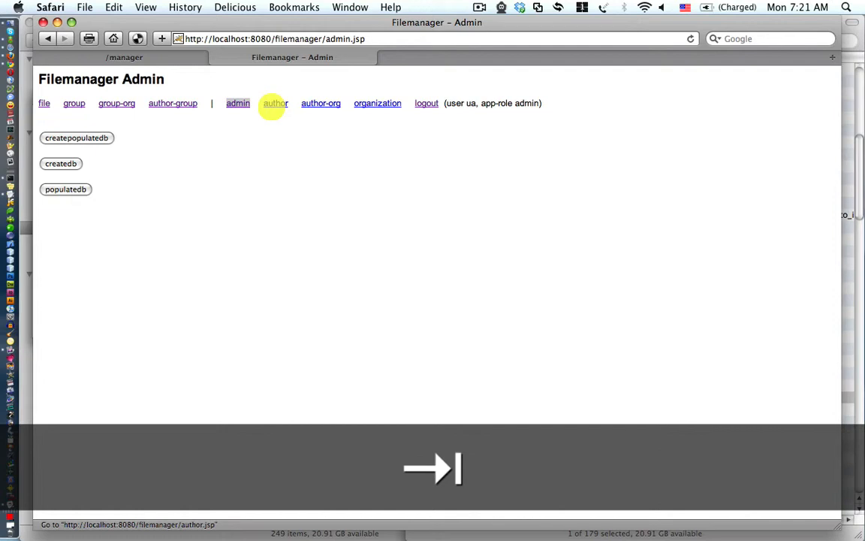
# Open the Authors list, select the guest and admin rows, then go to author-org
pyautogui.click(276, 104)
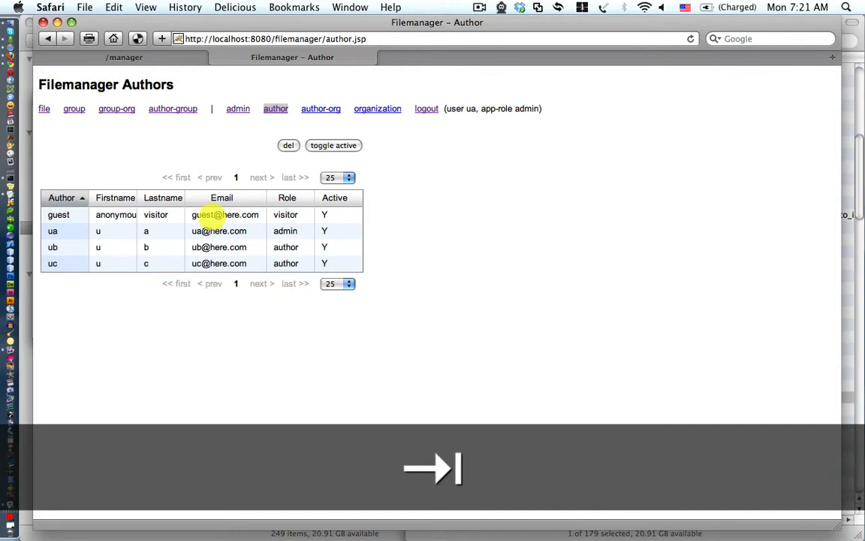
pyautogui.click(224, 214)
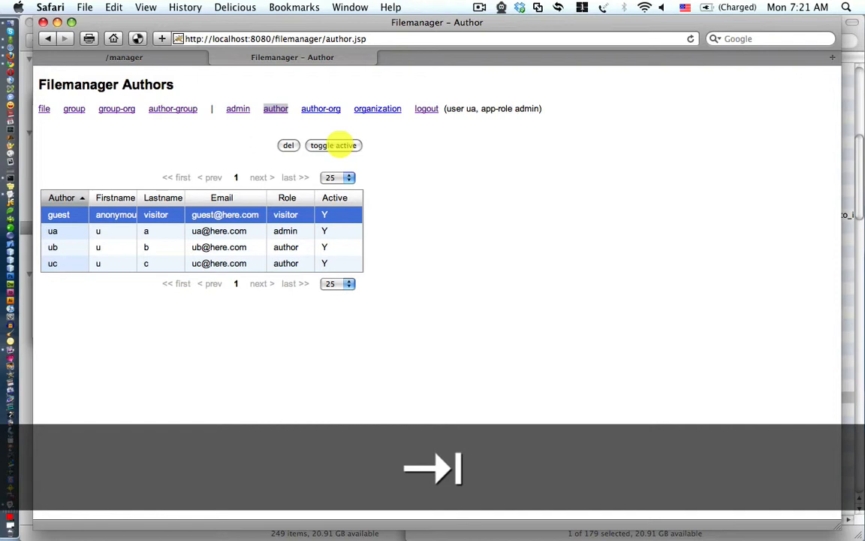
pyautogui.click(213, 232)
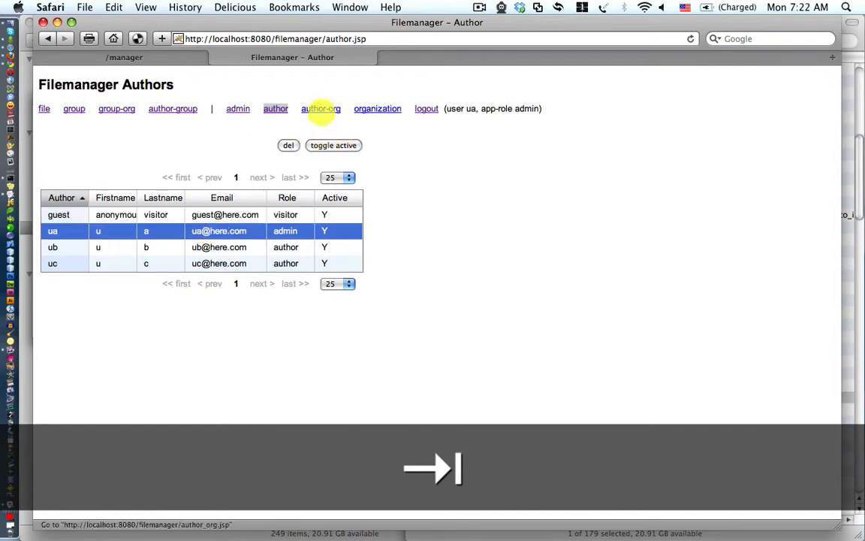
pyautogui.click(321, 109)
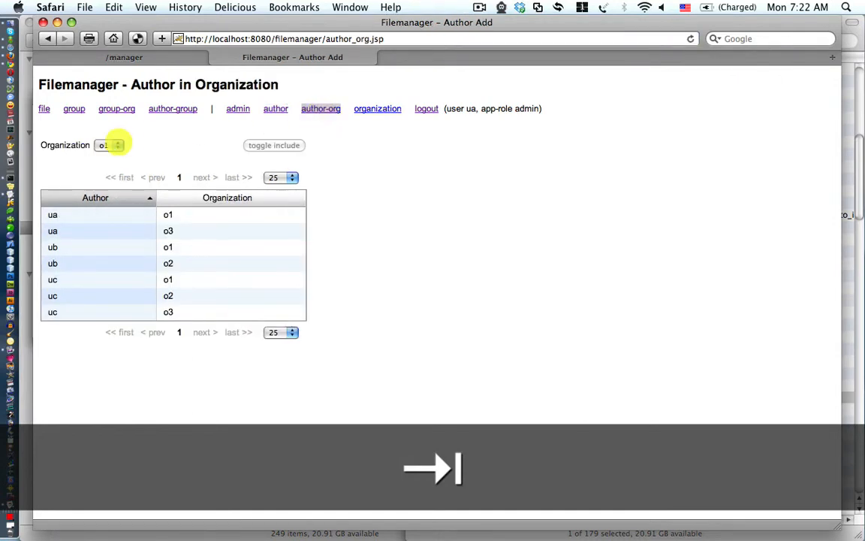
# Browse the Organization choices and select the admin author's o3 membership row
pyautogui.click(107, 145)
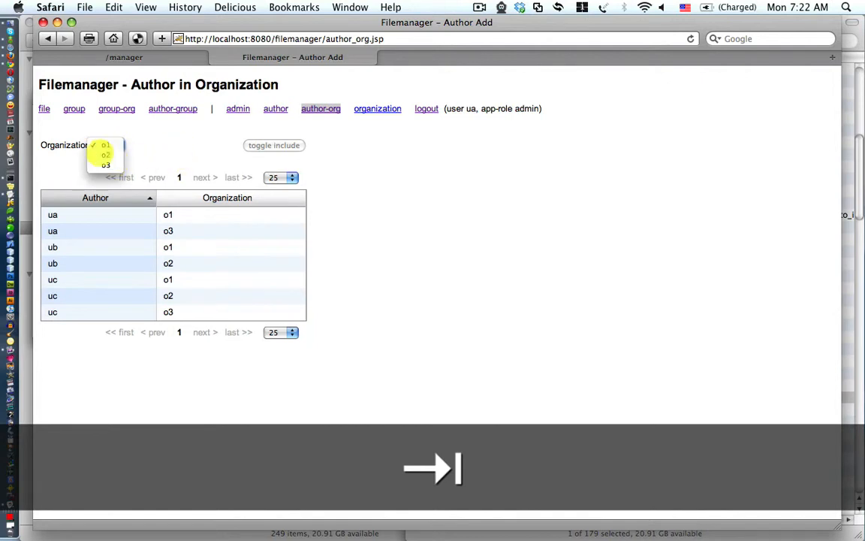
pyautogui.click(129, 153)
pyautogui.click(109, 145)
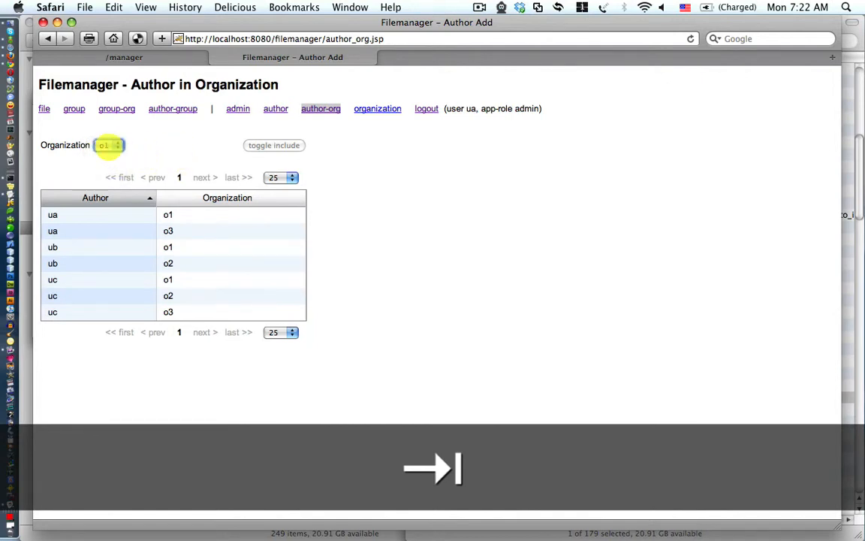
pyautogui.click(154, 230)
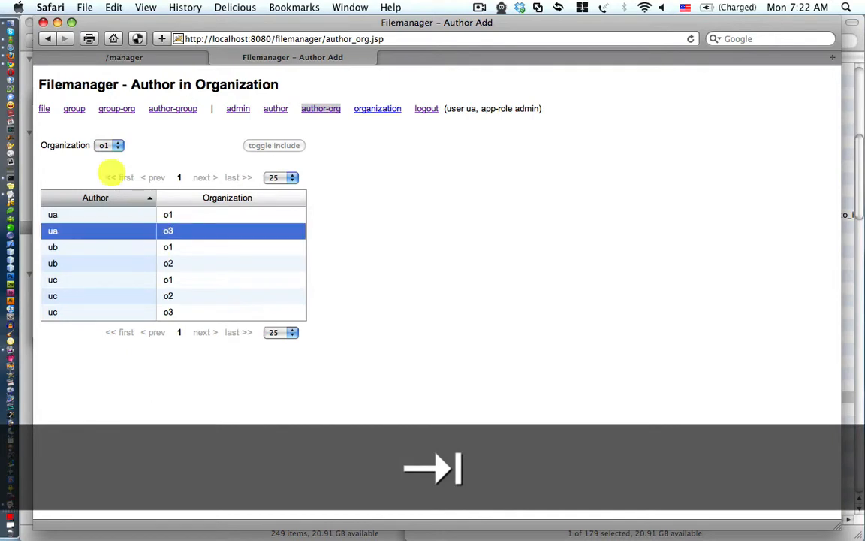
# Switch the membership view to o2 and toggle-include the admin author ua there
pyautogui.click(105, 145)
pyautogui.click(106, 156)
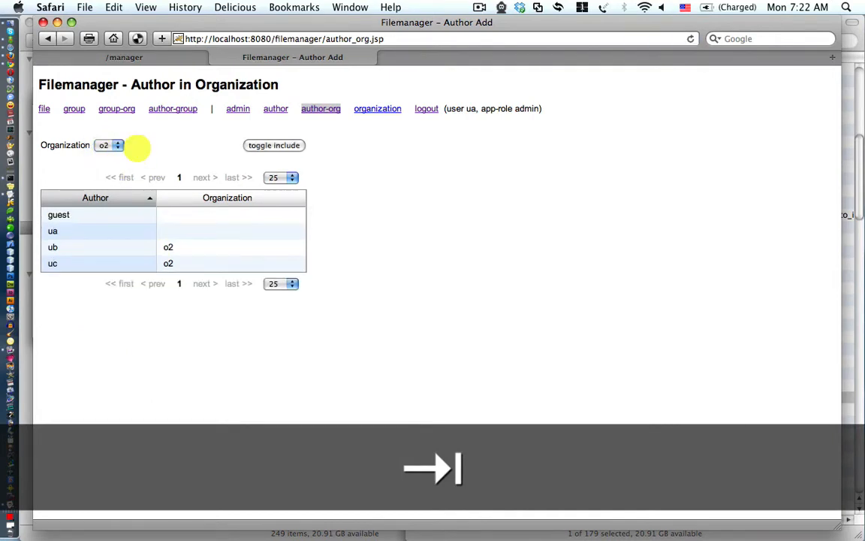
pyautogui.click(132, 232)
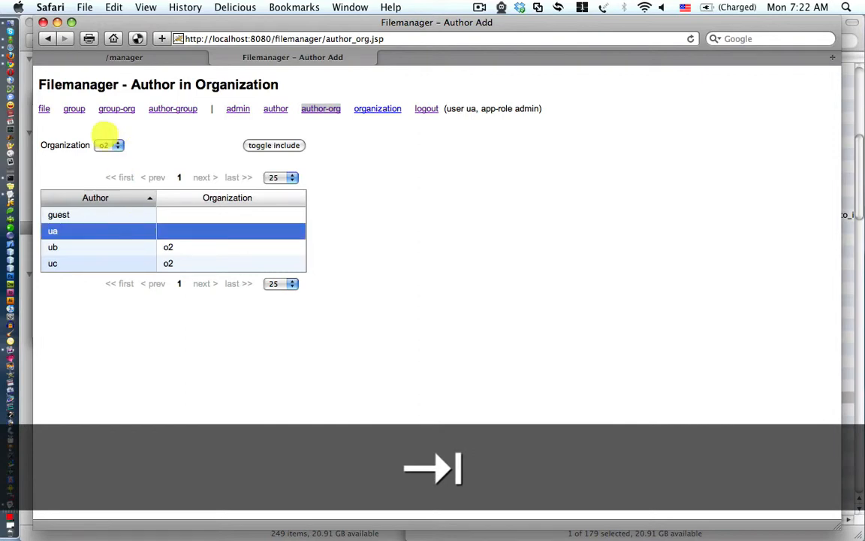
pyautogui.click(264, 145)
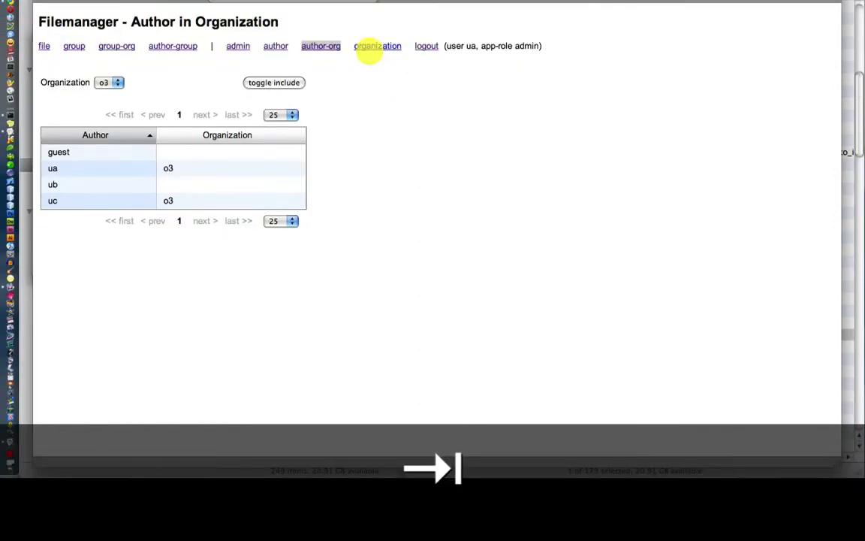
# Open the organization list and select the o3 name in the entry field
pyautogui.click(368, 48)
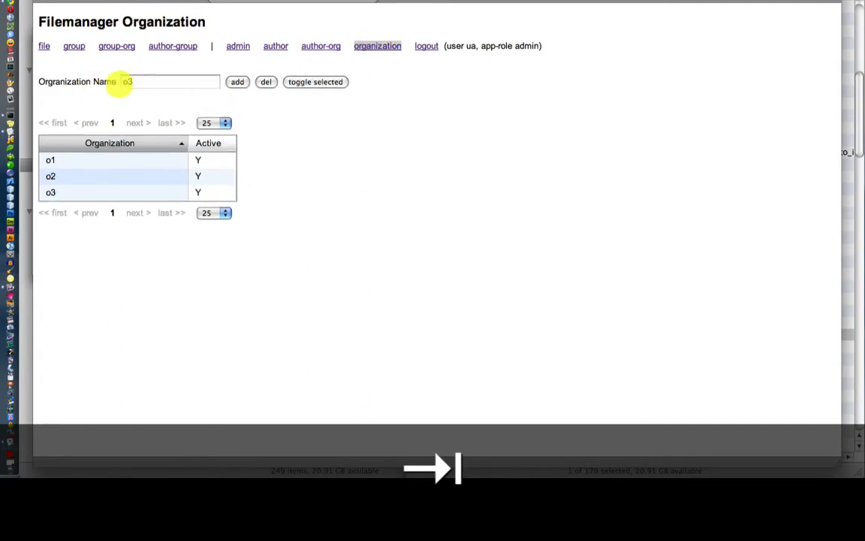
pyautogui.click(143, 81)
pyautogui.doubleClick(143, 82)
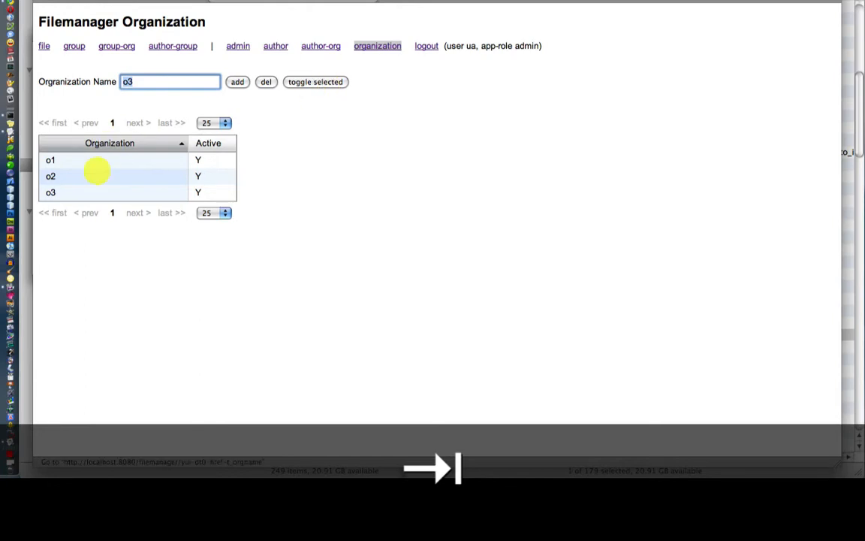
# Toggle organization o2 inactive and back to active, then log out of Filemanager
pyautogui.click(98, 175)
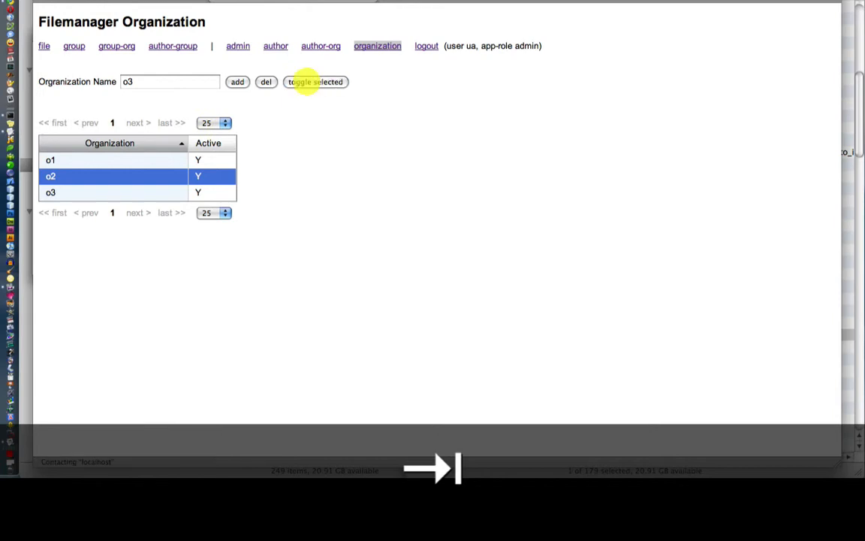
pyautogui.click(307, 80)
pyautogui.click(196, 174)
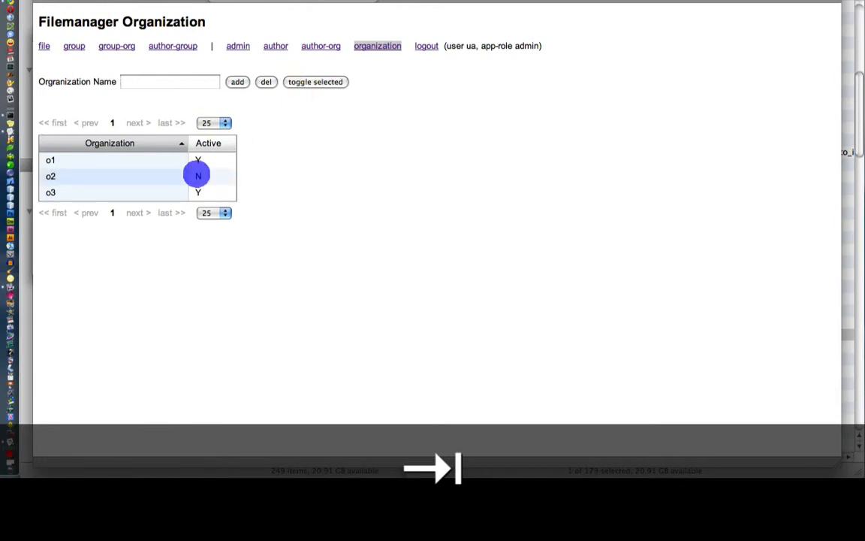
pyautogui.click(324, 81)
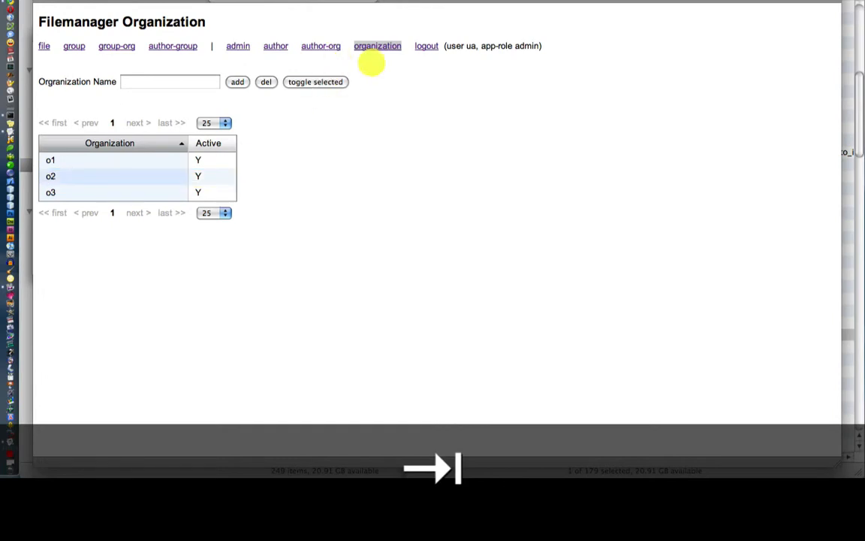
pyautogui.click(426, 47)
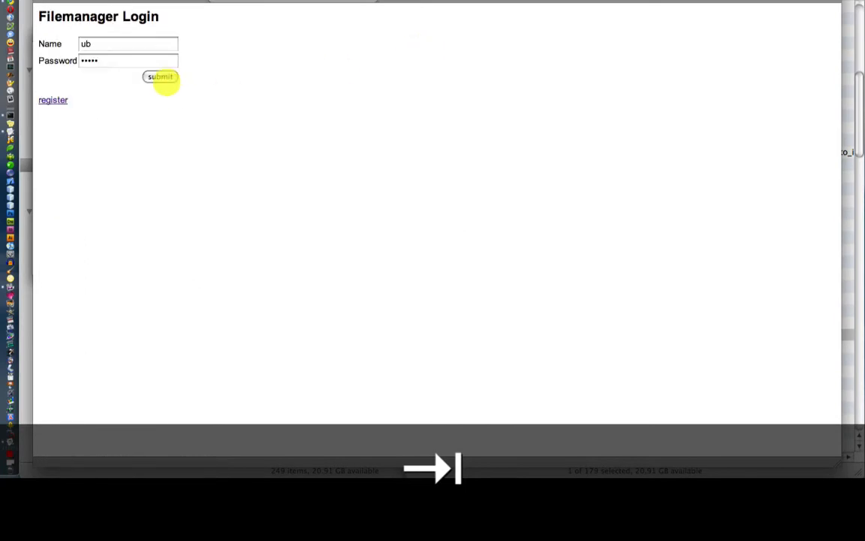
# Log in as the author-role user and select the ProjectSBCMoorings1.xml row in My eXist Data Files
pyautogui.click(161, 77)
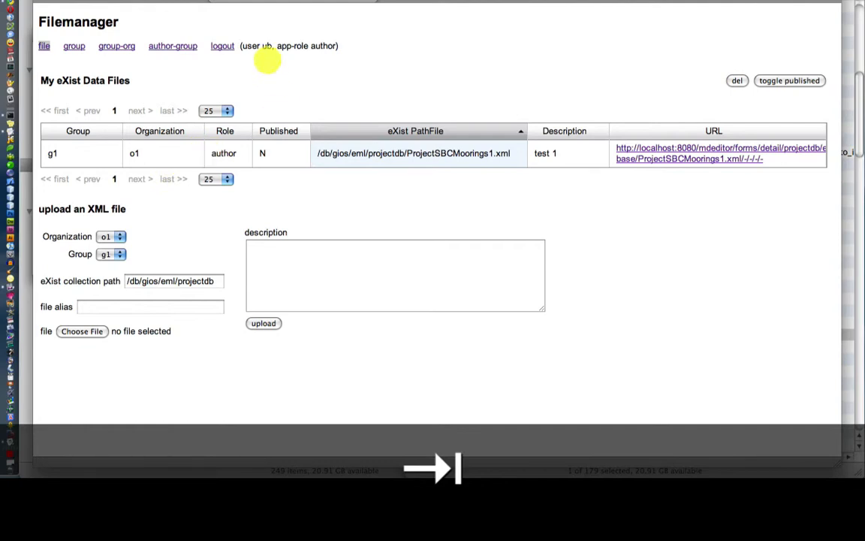
pyautogui.click(237, 45)
pyautogui.moveTo(238, 45); pyautogui.dragTo(332, 43)
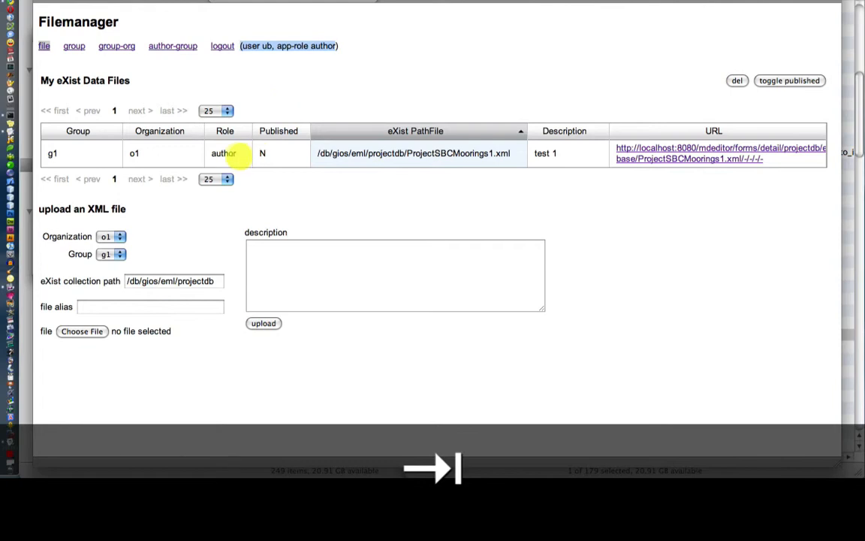
pyautogui.click(224, 153)
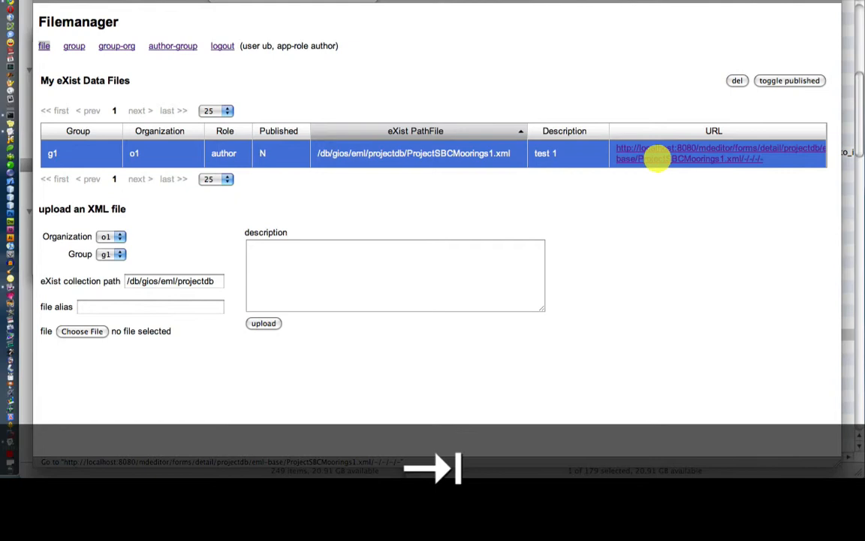
# Open ProjectSBCMoorings1.xml in the Metadata Editor and scroll through its ProjectDB form
pyautogui.click(657, 158)
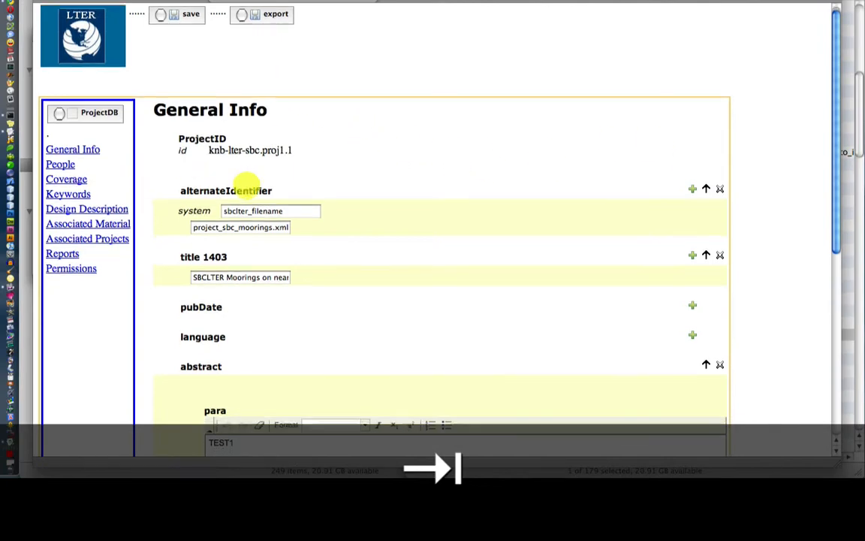
pyautogui.scroll(-3, 247, 184)
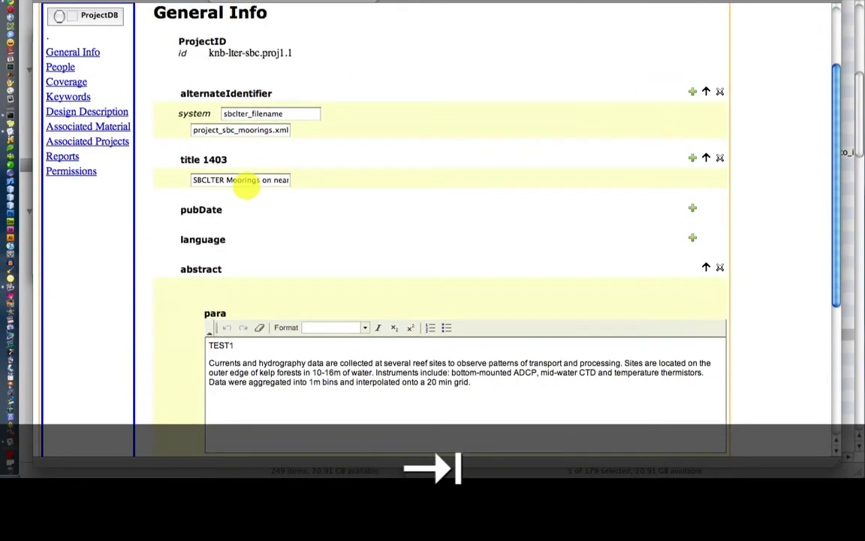
pyautogui.scroll(-7, 246, 184)
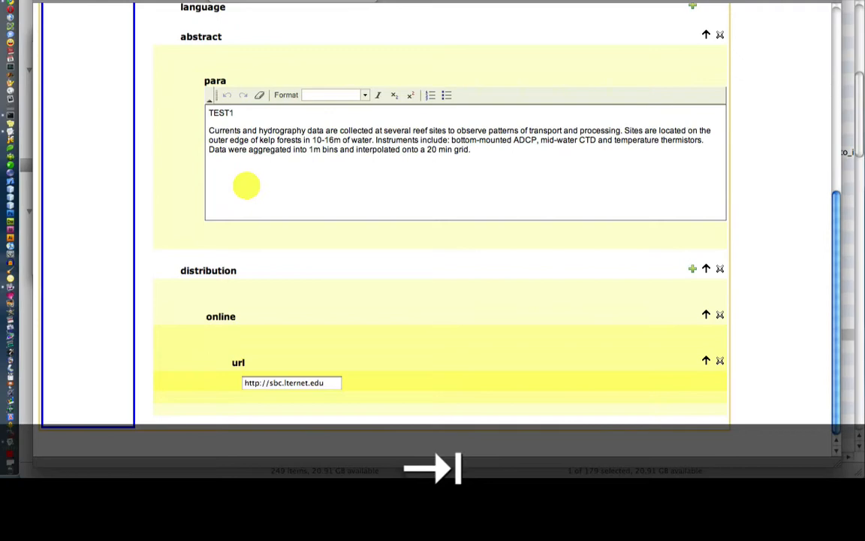
pyautogui.scroll(10, 246, 184)
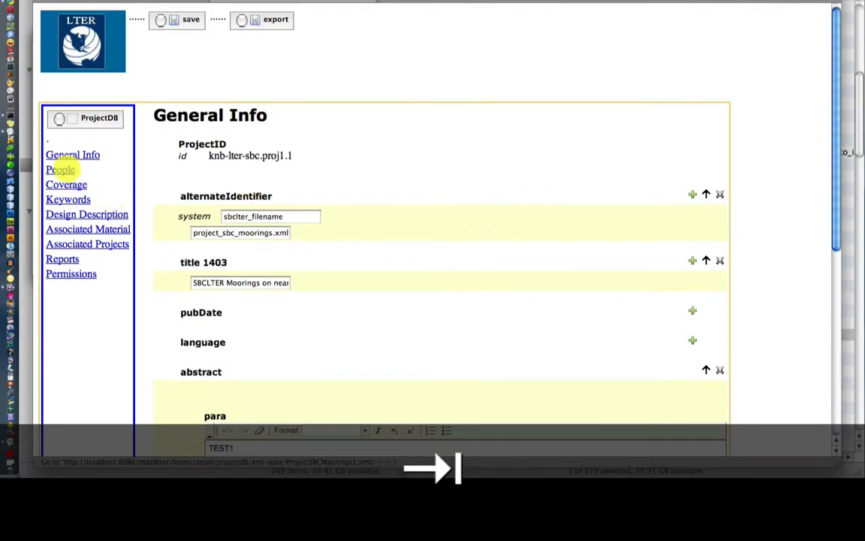
# Show the People section and scroll through its Creator and Other People entries
pyautogui.click(62, 170)
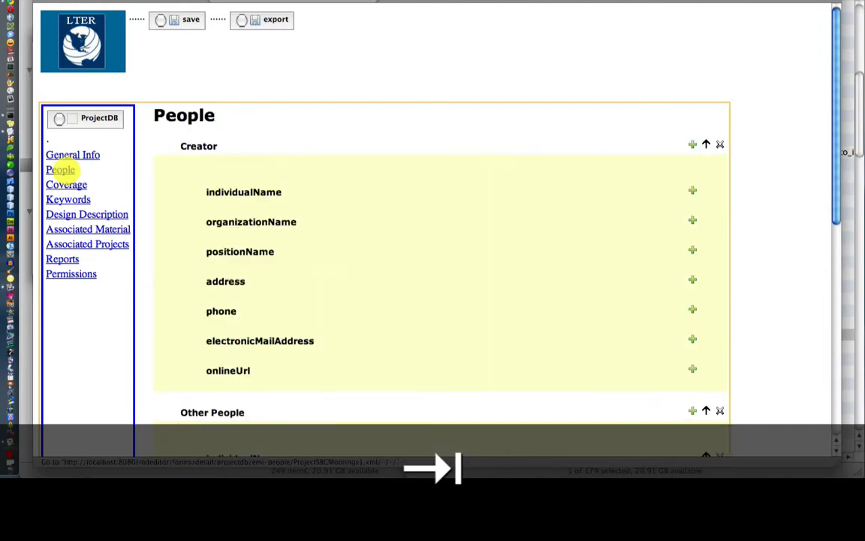
pyautogui.scroll(-10, 185, 222)
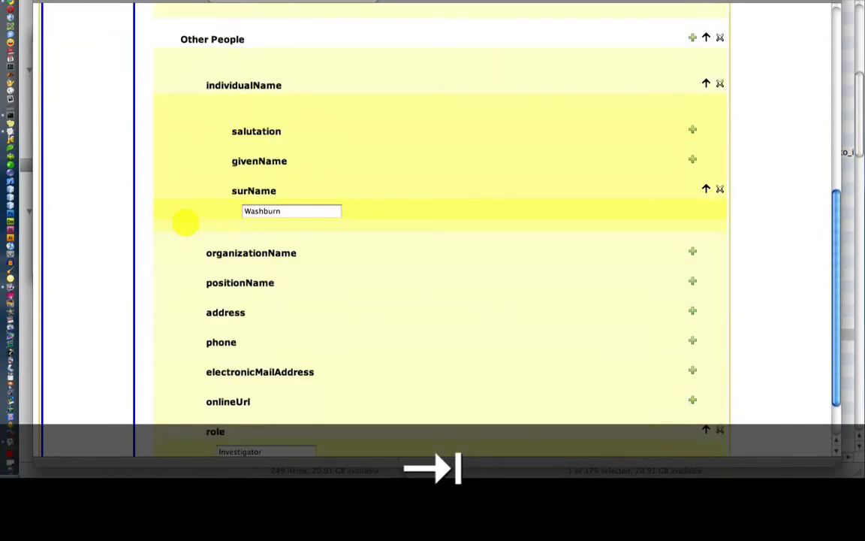
pyautogui.scroll(10, 185, 222)
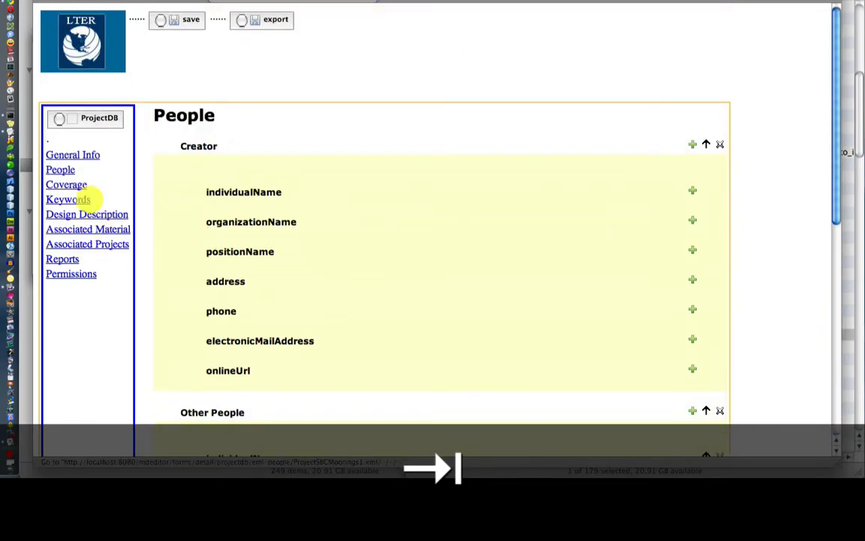
# Show the Coverage section and scroll through its geographicCoverage blocks
pyautogui.click(79, 183)
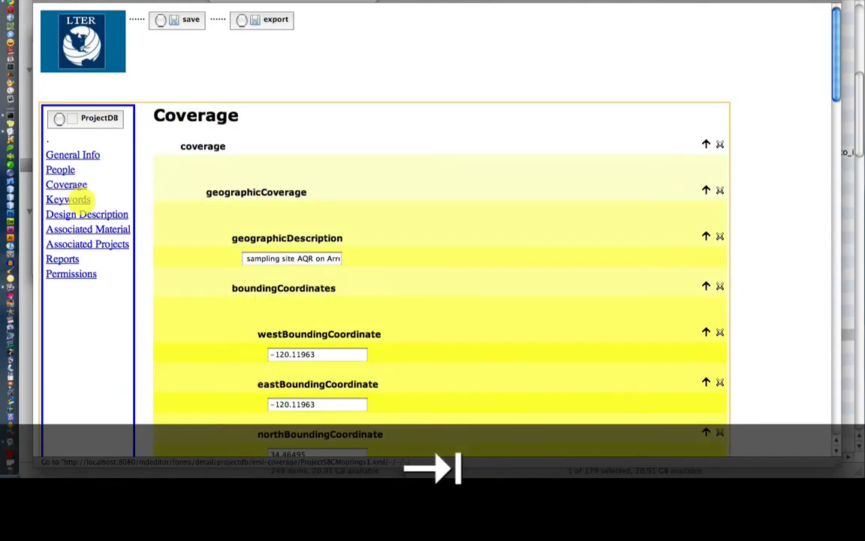
pyautogui.scroll(-8, 213, 234)
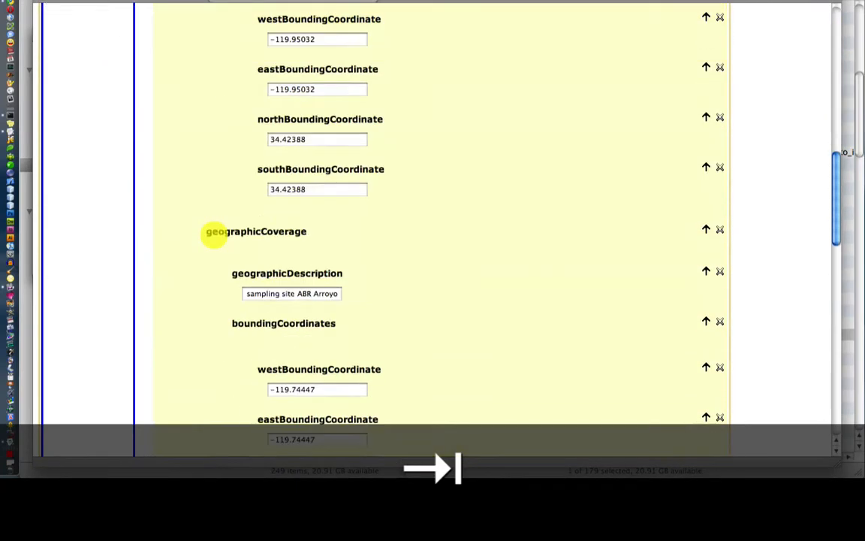
pyautogui.scroll(-20, 214, 234)
pyautogui.scroll(20, 214, 235)
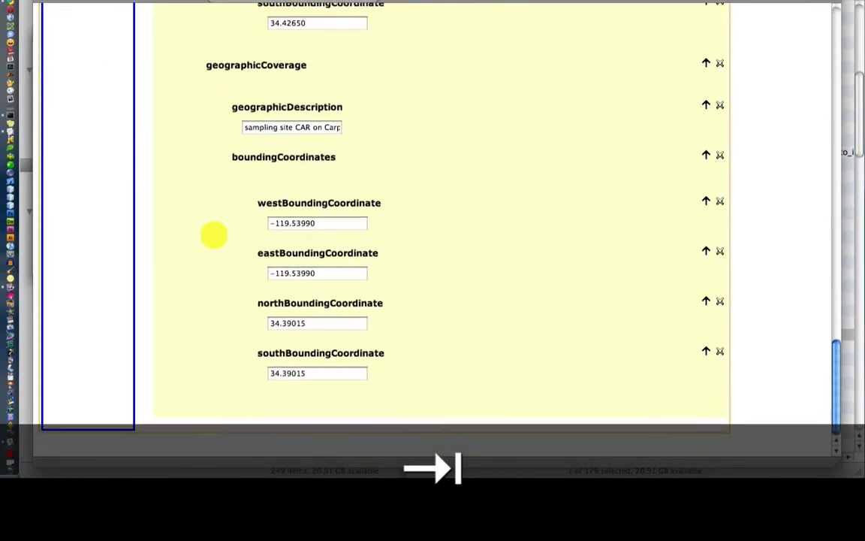
pyautogui.scroll(3, 67, 111)
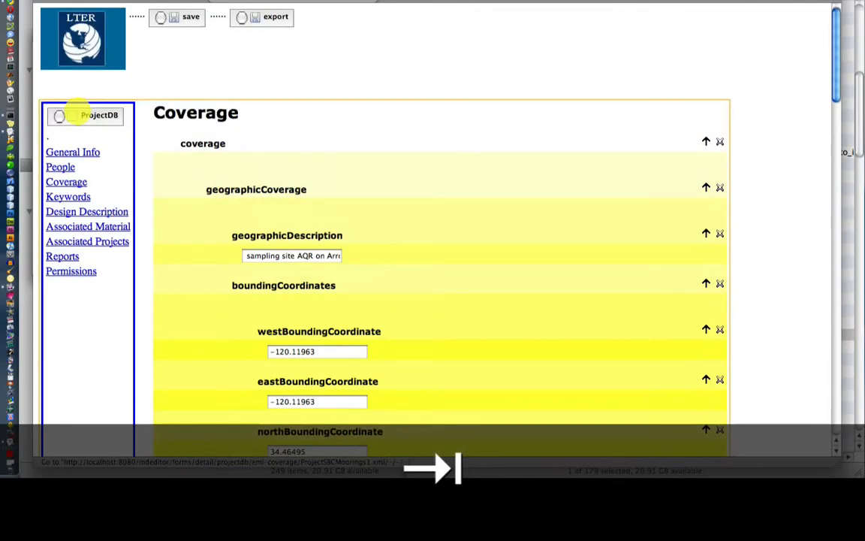
# Show the Associated Material section and scroll down through its distribution entries
pyautogui.click(67, 196)
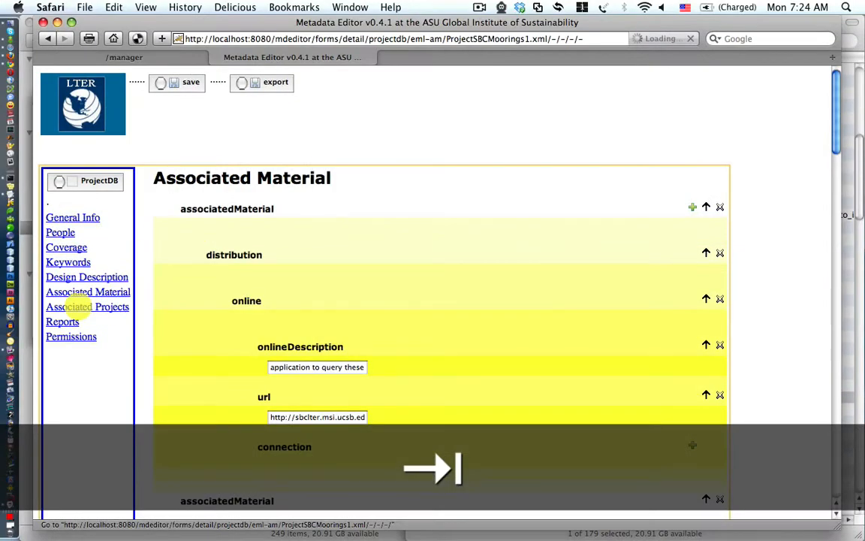
pyautogui.scroll(-10, 209, 309)
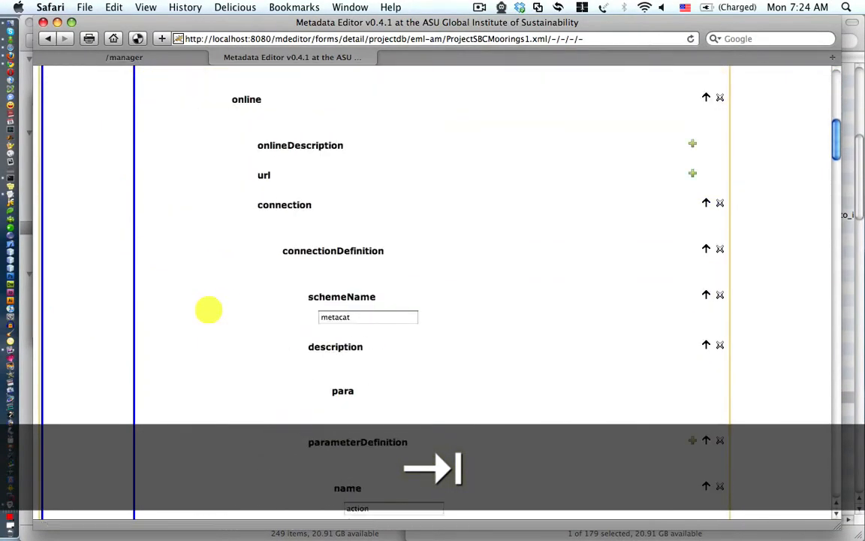
pyautogui.scroll(-10, 209, 309)
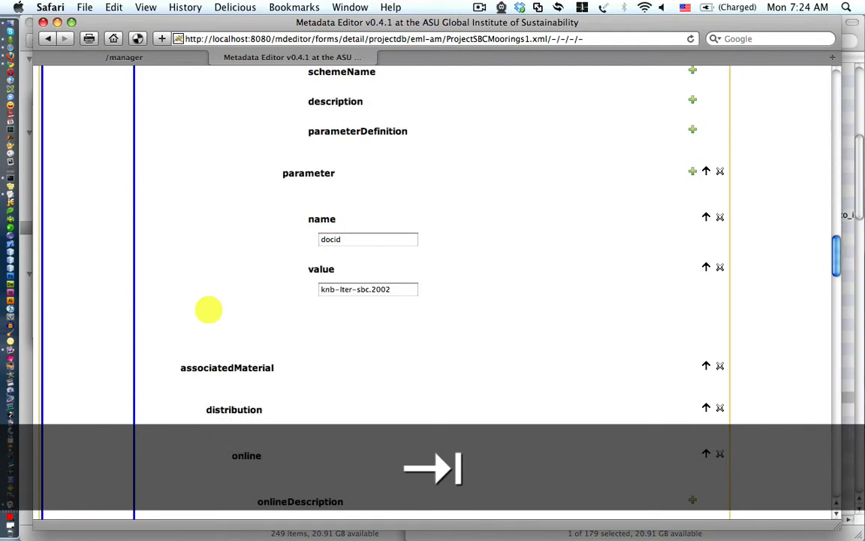
pyautogui.scroll(-10, 208, 309)
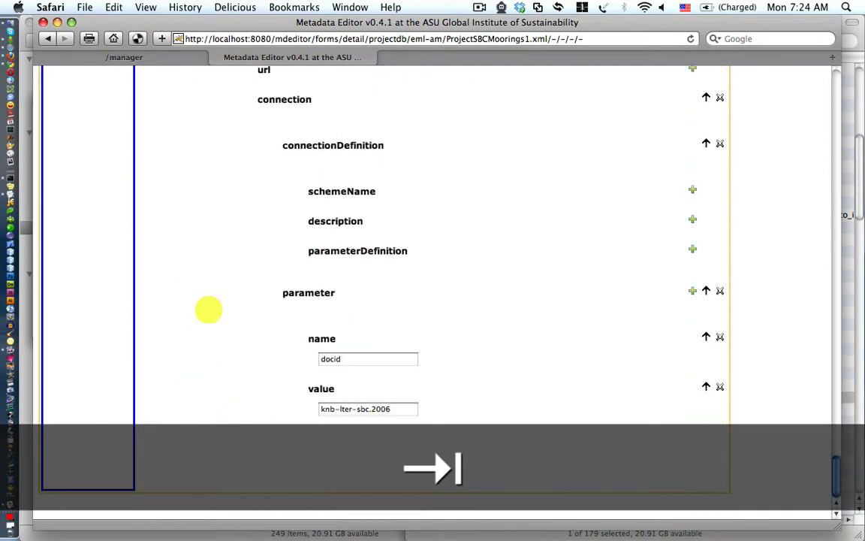
pyautogui.scroll(-5, 209, 309)
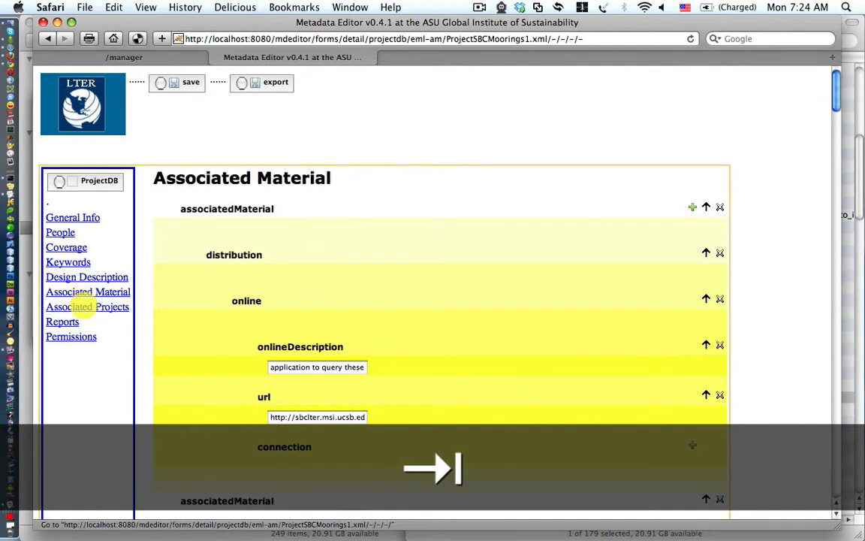
# Scroll through Associated Projects, return to General Info, then go to the Filemanager home page
pyautogui.click(75, 306)
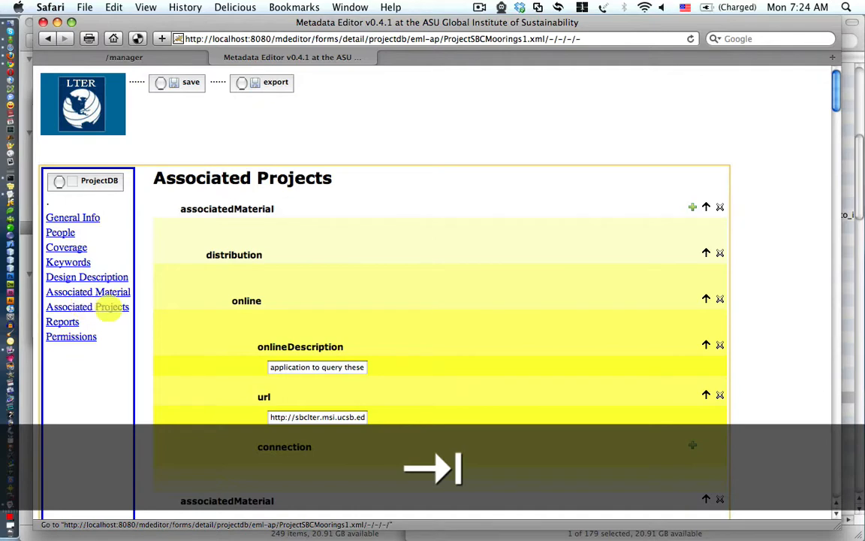
pyautogui.scroll(-10, 208, 325)
pyautogui.scroll(-20, 212, 326)
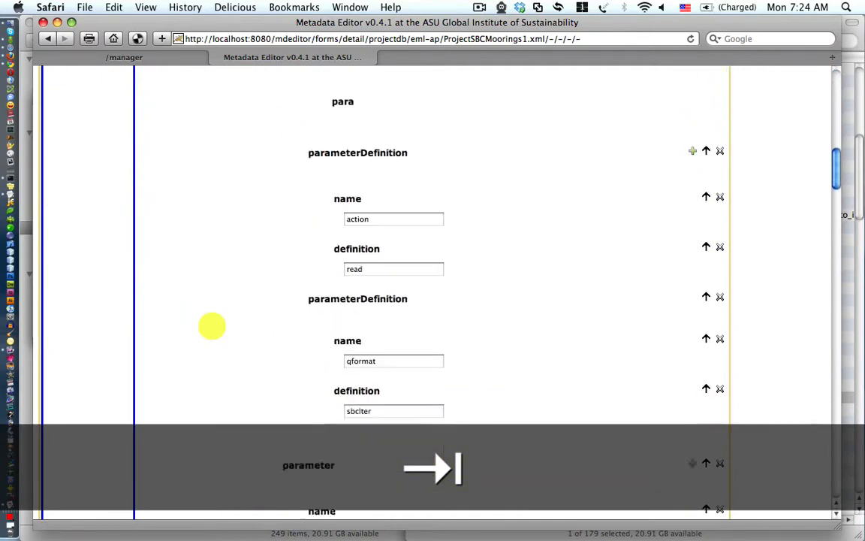
pyautogui.scroll(-10, 212, 325)
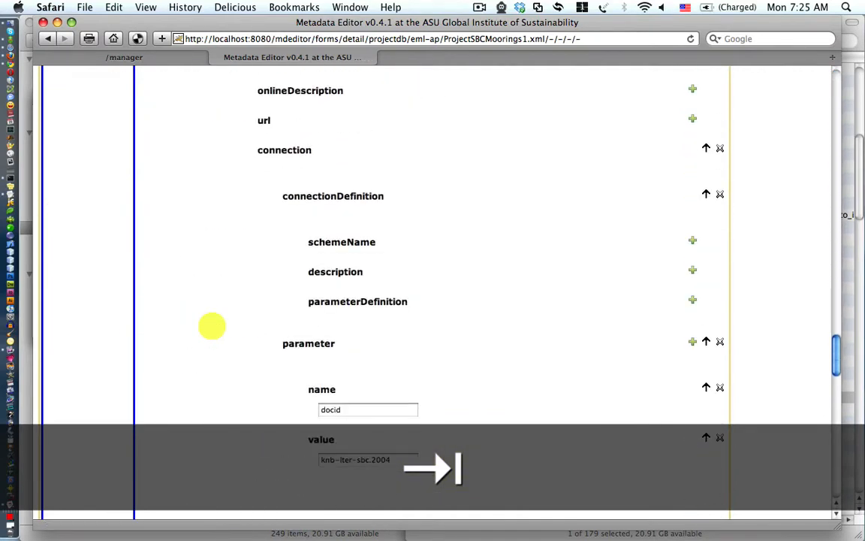
pyautogui.scroll(20, 212, 326)
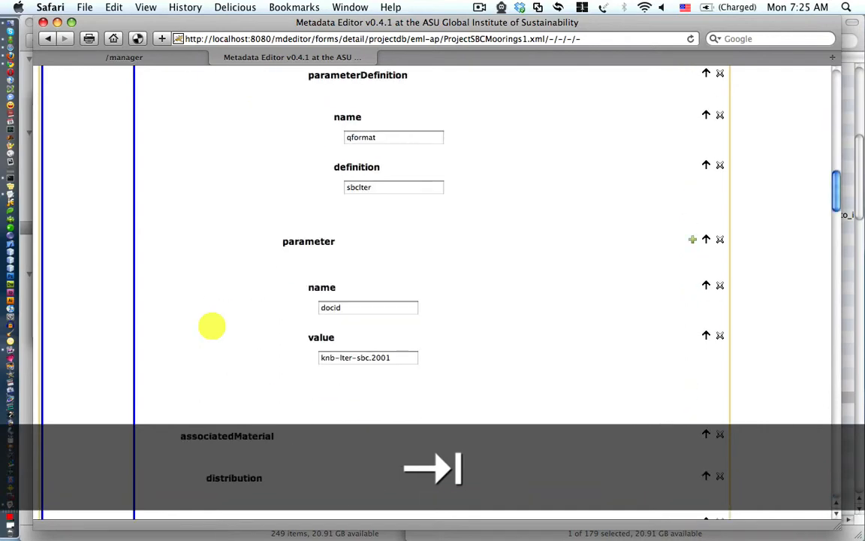
pyautogui.click(73, 217)
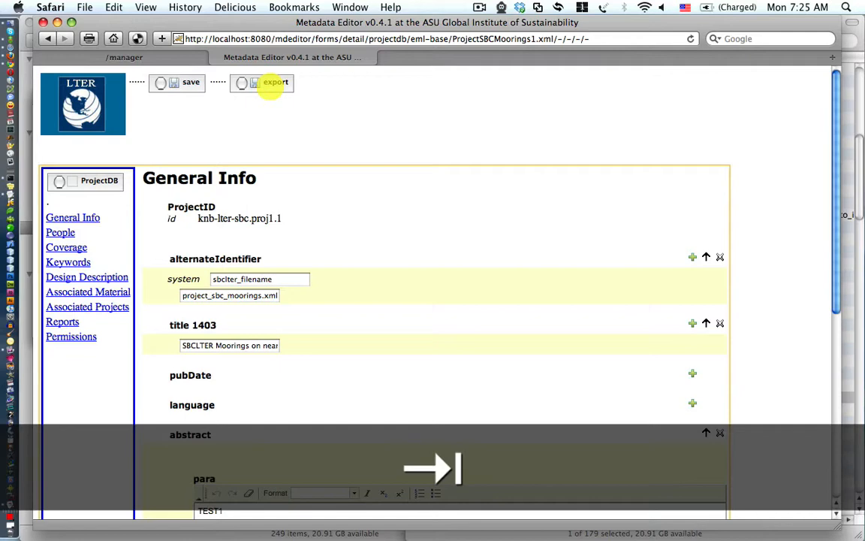
pyautogui.click(78, 94)
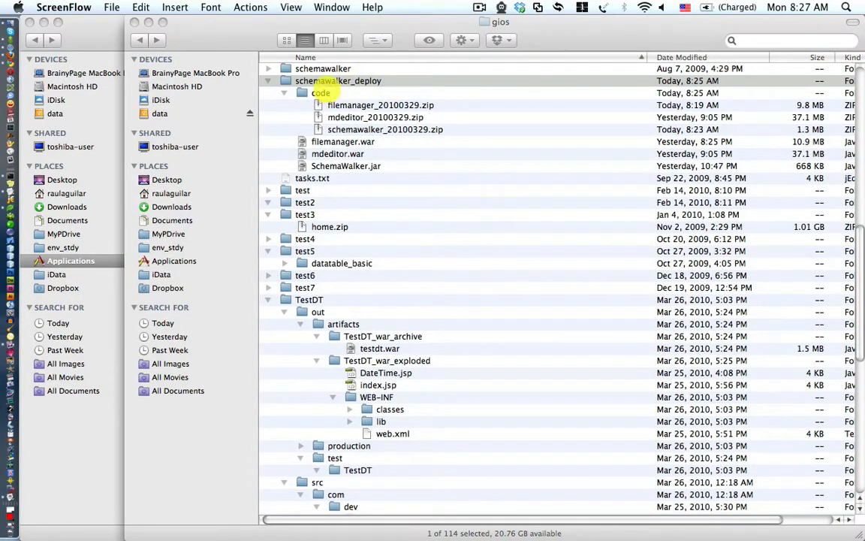
# In schemawalker_deploy, highlight the code folder, filemanager.war, mdeditor.war and SchemaWalker.jar in turn
pyautogui.click(319, 81)
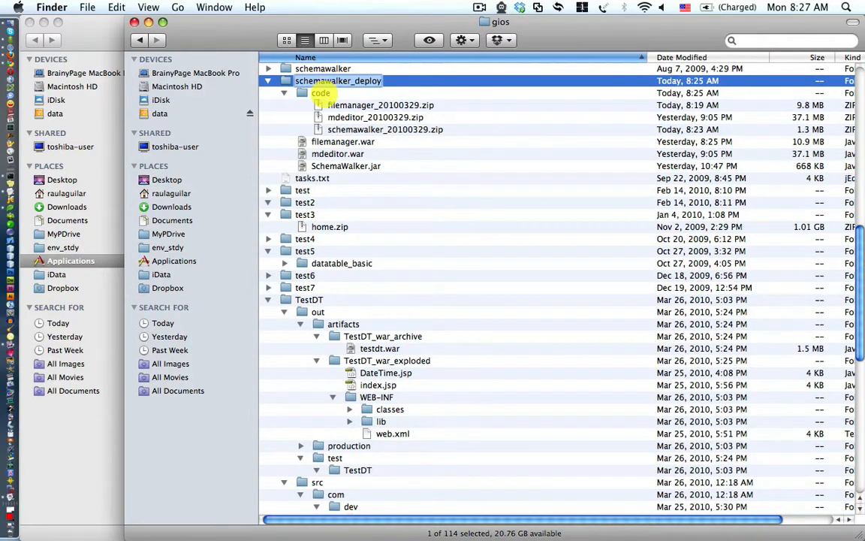
pyautogui.click(319, 92)
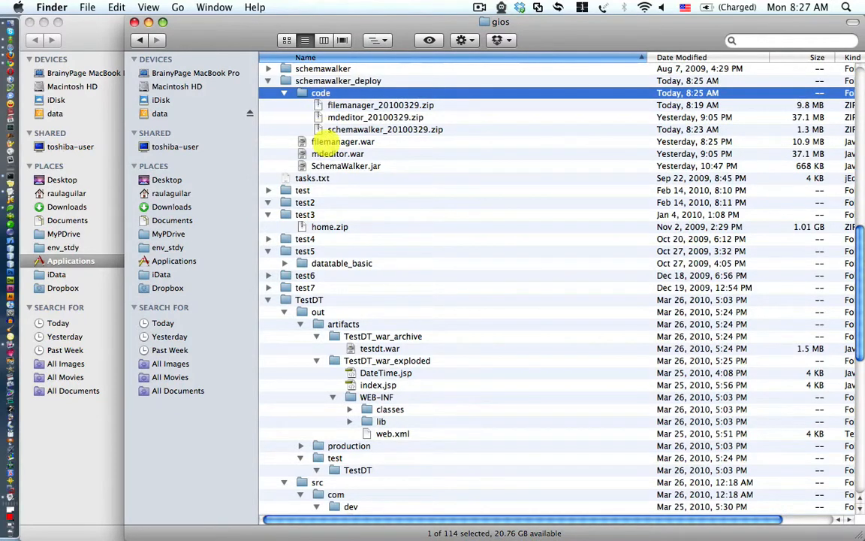
pyautogui.click(327, 141)
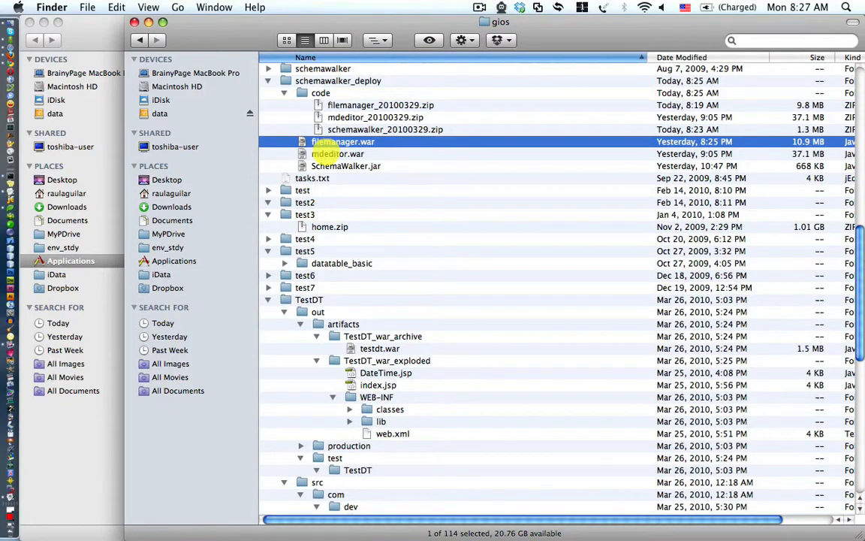
pyautogui.click(324, 154)
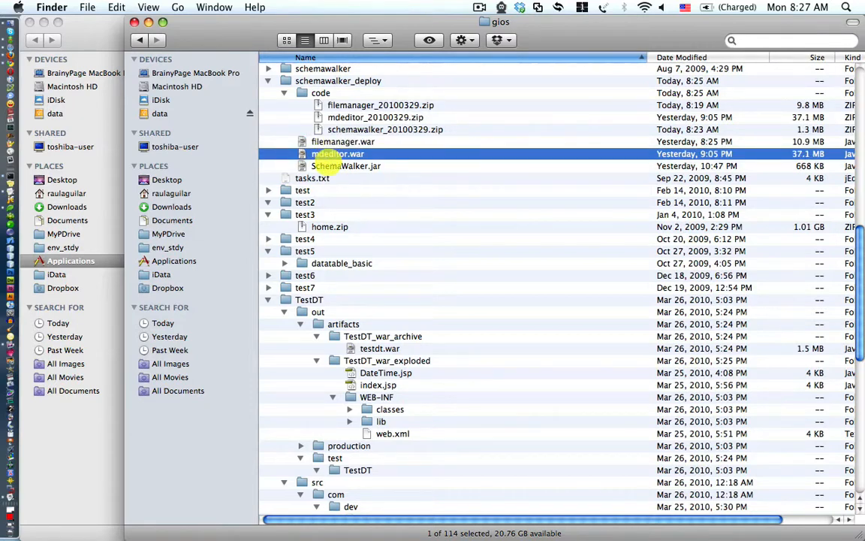
pyautogui.click(330, 166)
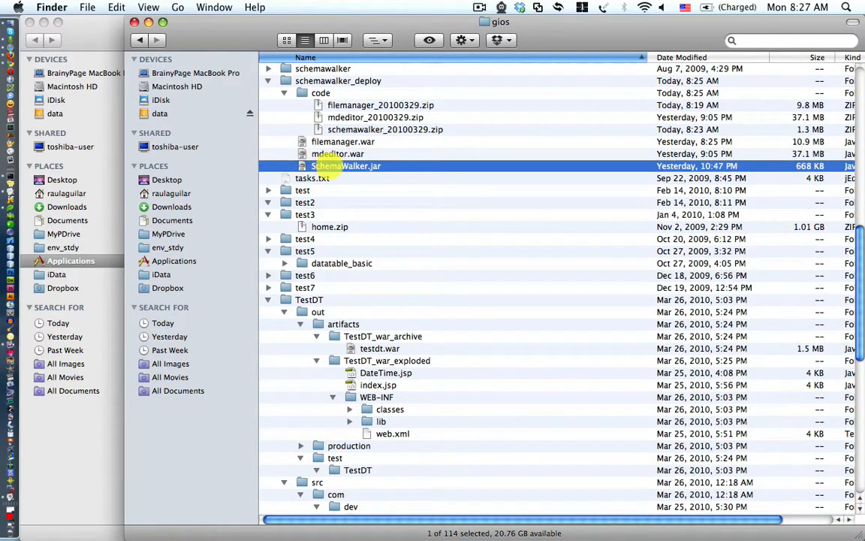